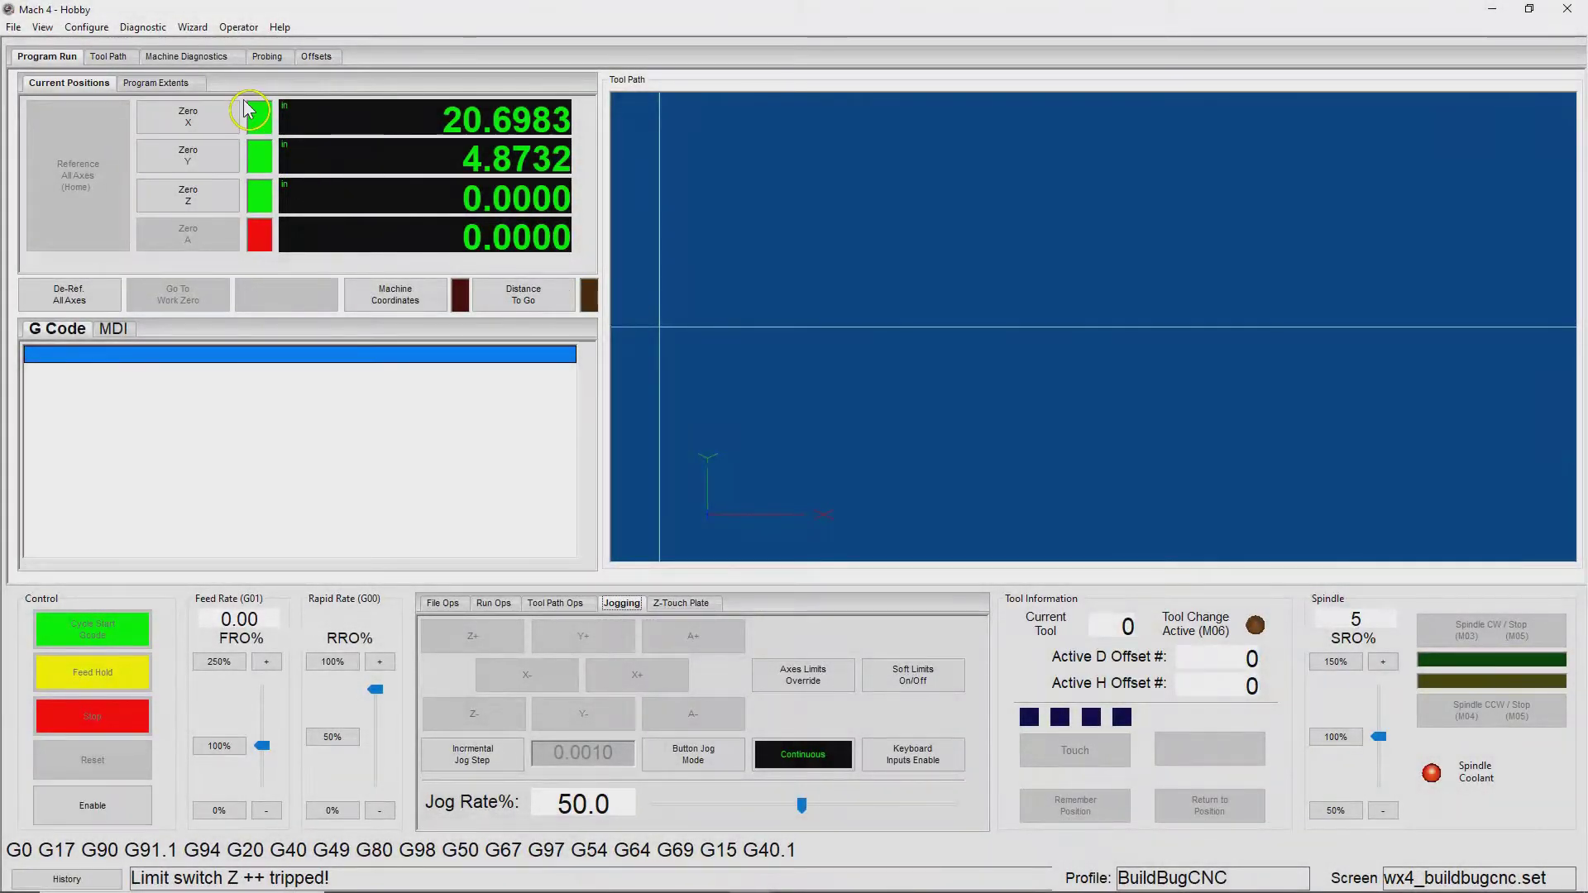
Step: Open Control Configuration's Input Signals and scroll to Probe, mapped to SmartBOBUSB Input6
{"action": "left_click", "coordinate": [86, 27]}
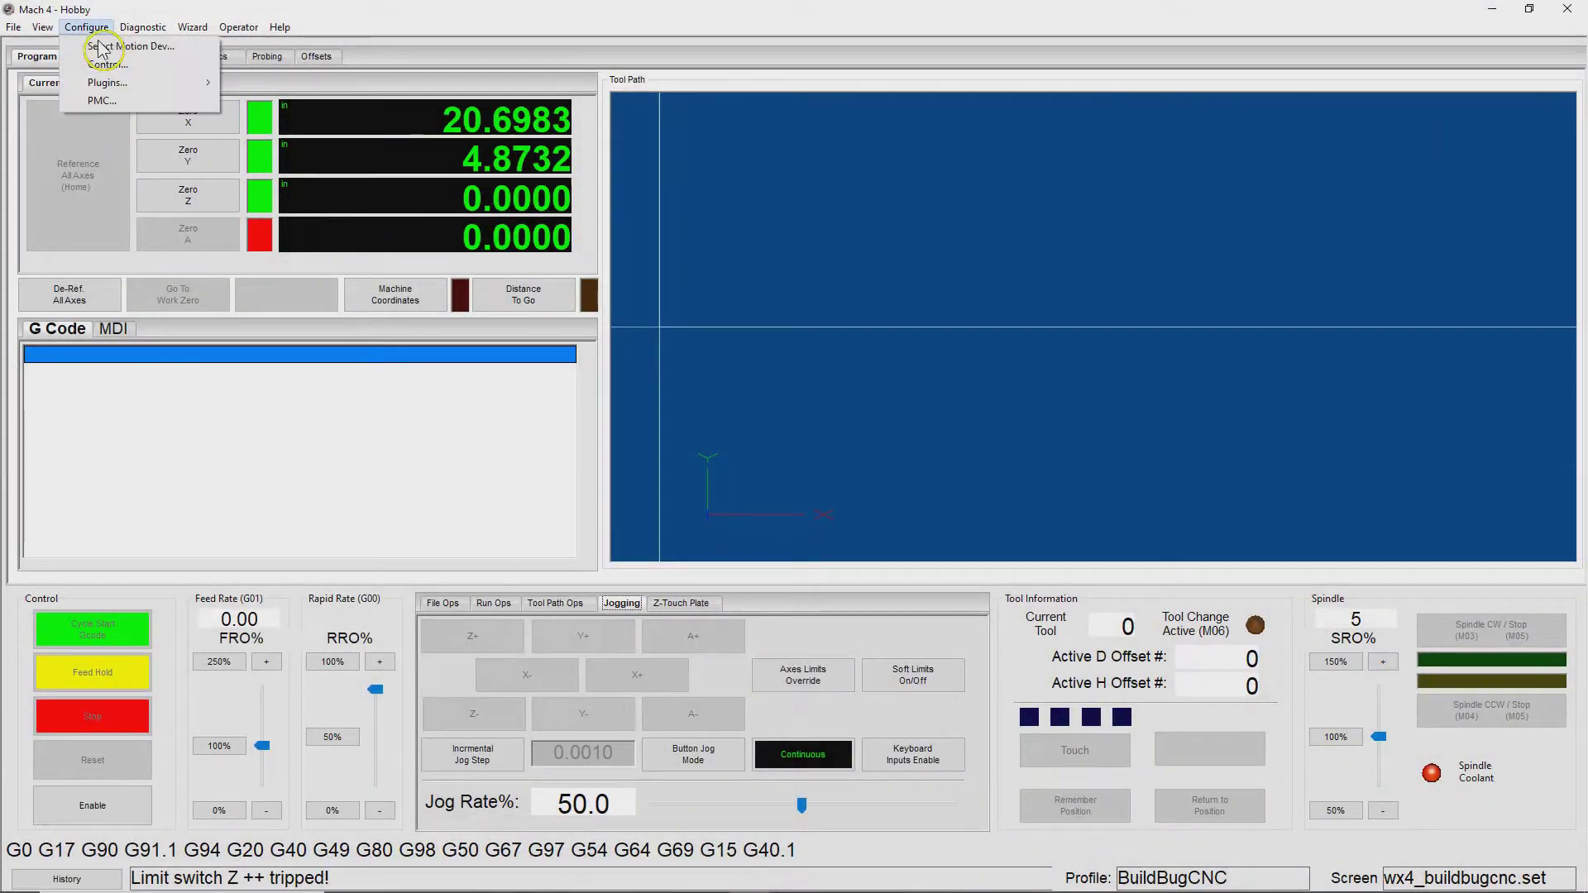
{"action": "left_click", "coordinate": [106, 65]}
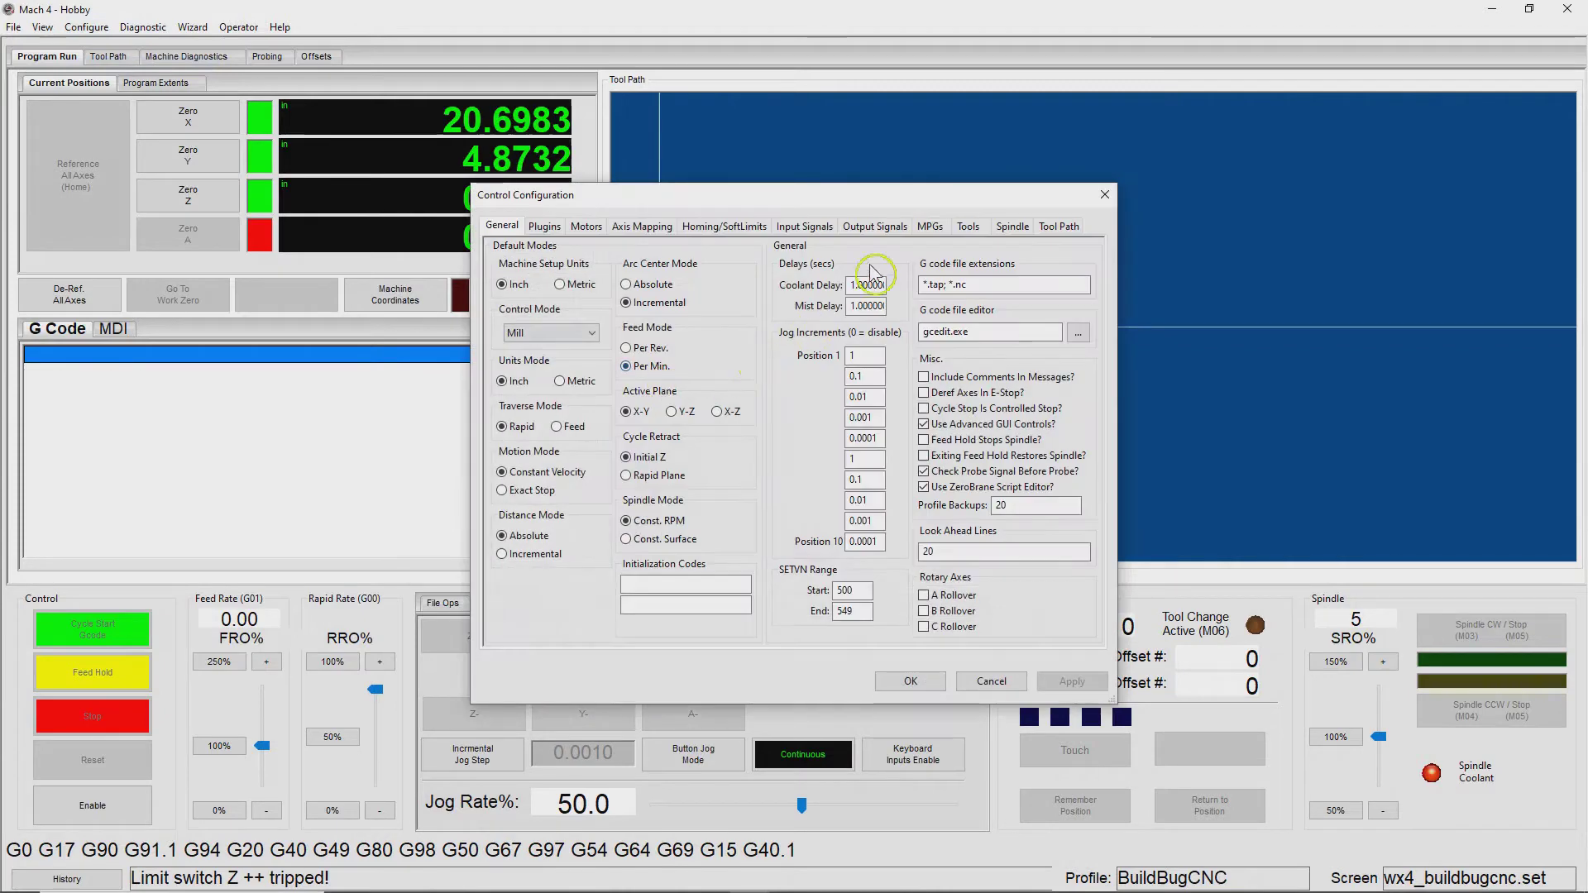
{"action": "left_click", "coordinate": [805, 227]}
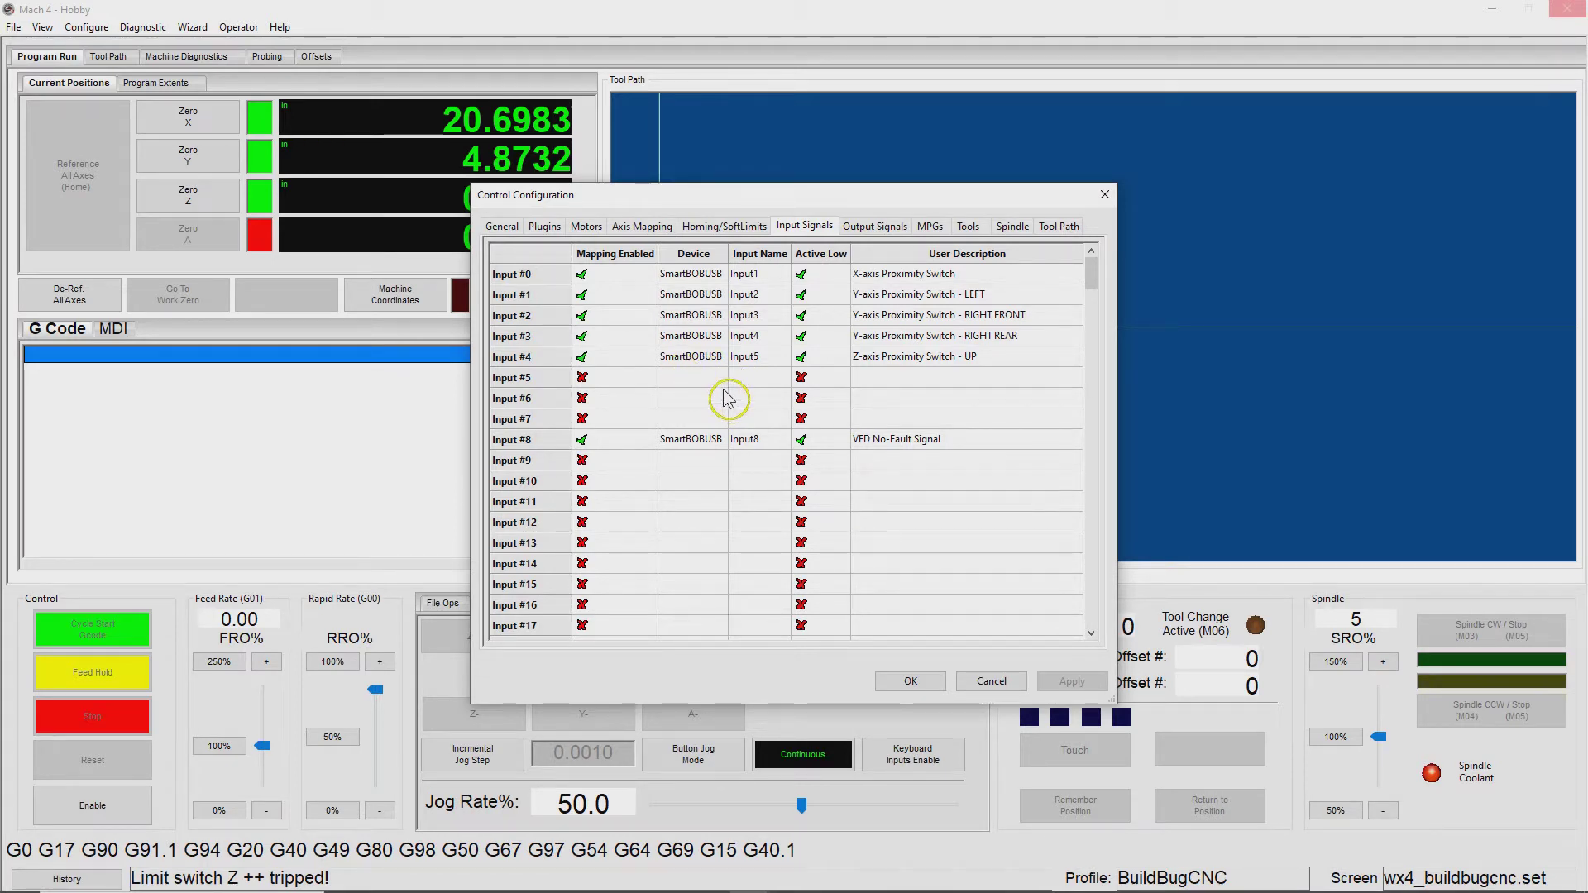
{"action": "scroll", "coordinate": [708, 470], "scroll_direction": "down", "scroll_amount": 5}
{"action": "scroll", "coordinate": [706, 455], "scroll_direction": "up", "scroll_amount": 5}
{"action": "scroll", "coordinate": [592, 451], "scroll_direction": "down", "scroll_amount": 5}
{"action": "scroll", "coordinate": [589, 446], "scroll_direction": "down", "scroll_amount": 13}
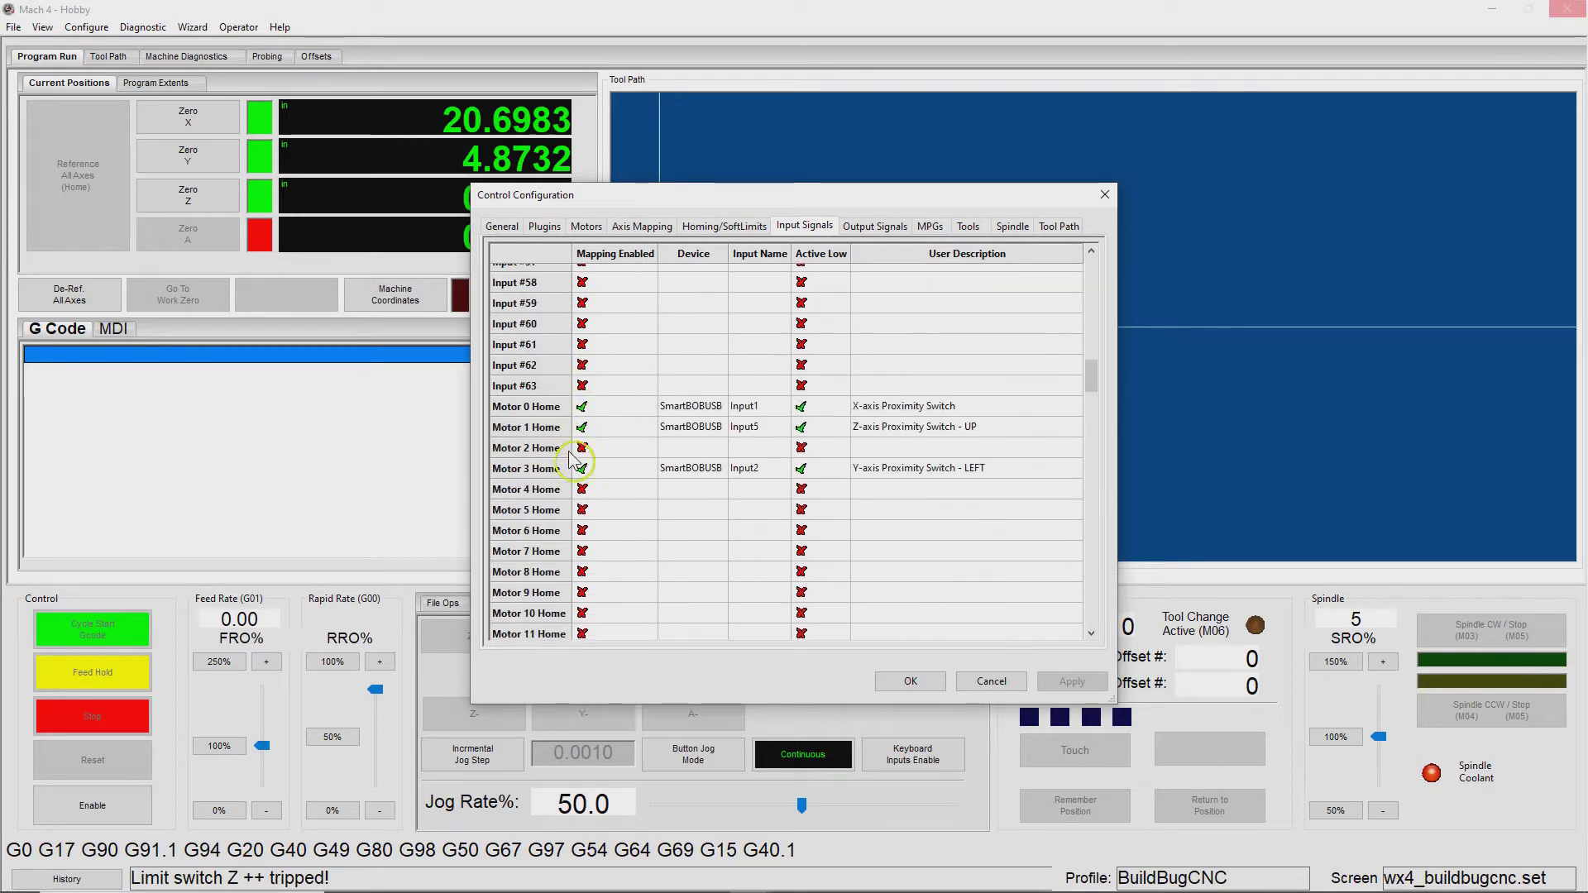
{"action": "scroll", "coordinate": [563, 505], "scroll_direction": "down", "scroll_amount": 11}
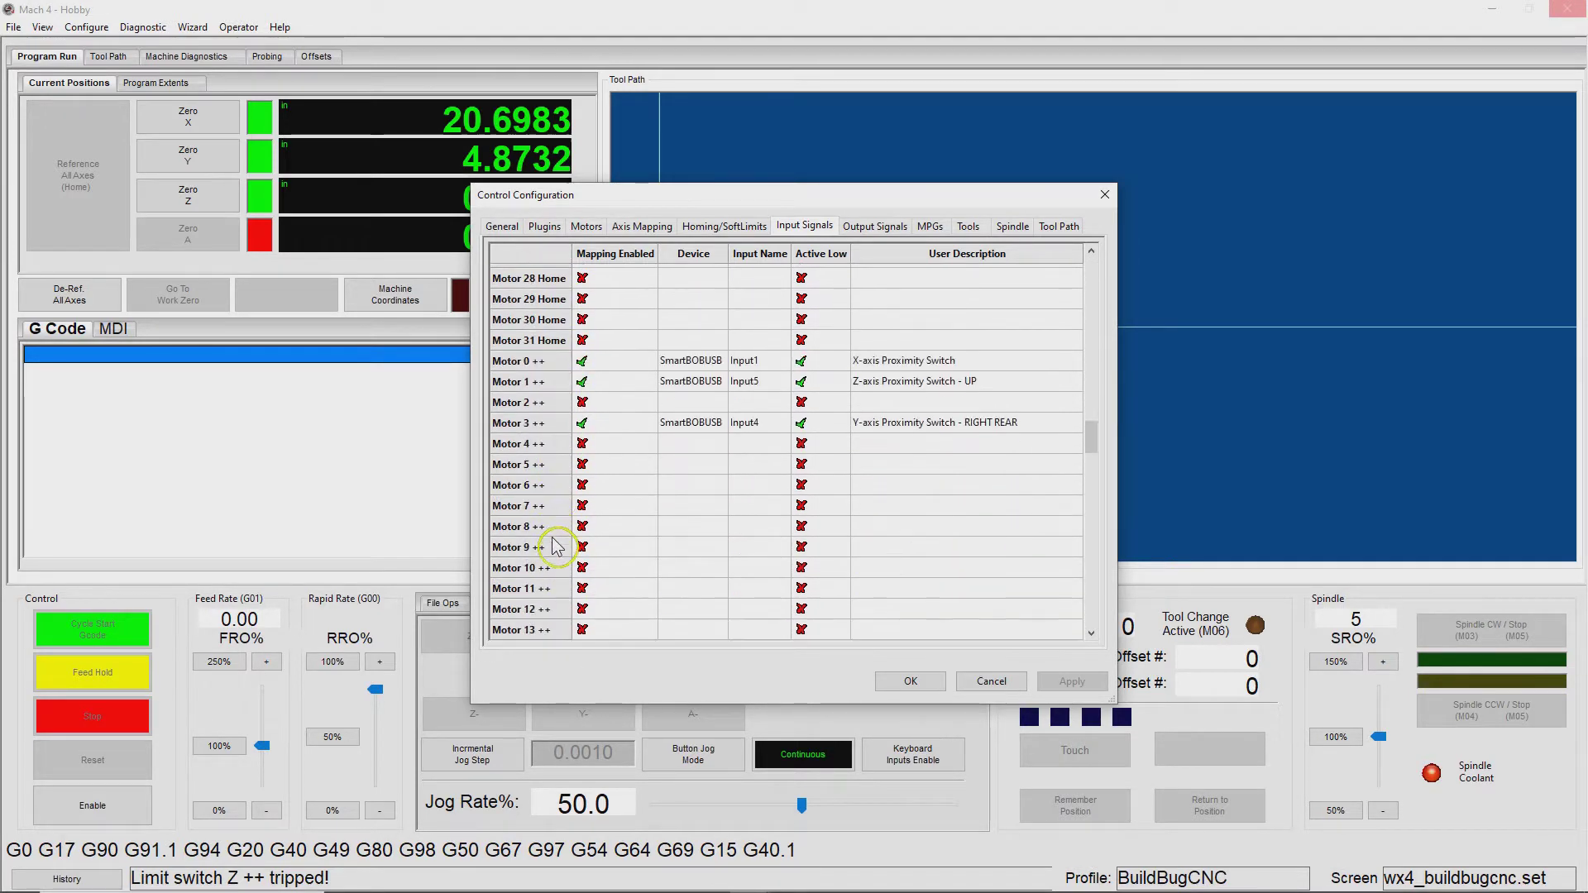
{"action": "scroll", "coordinate": [556, 546], "scroll_direction": "down", "scroll_amount": 16}
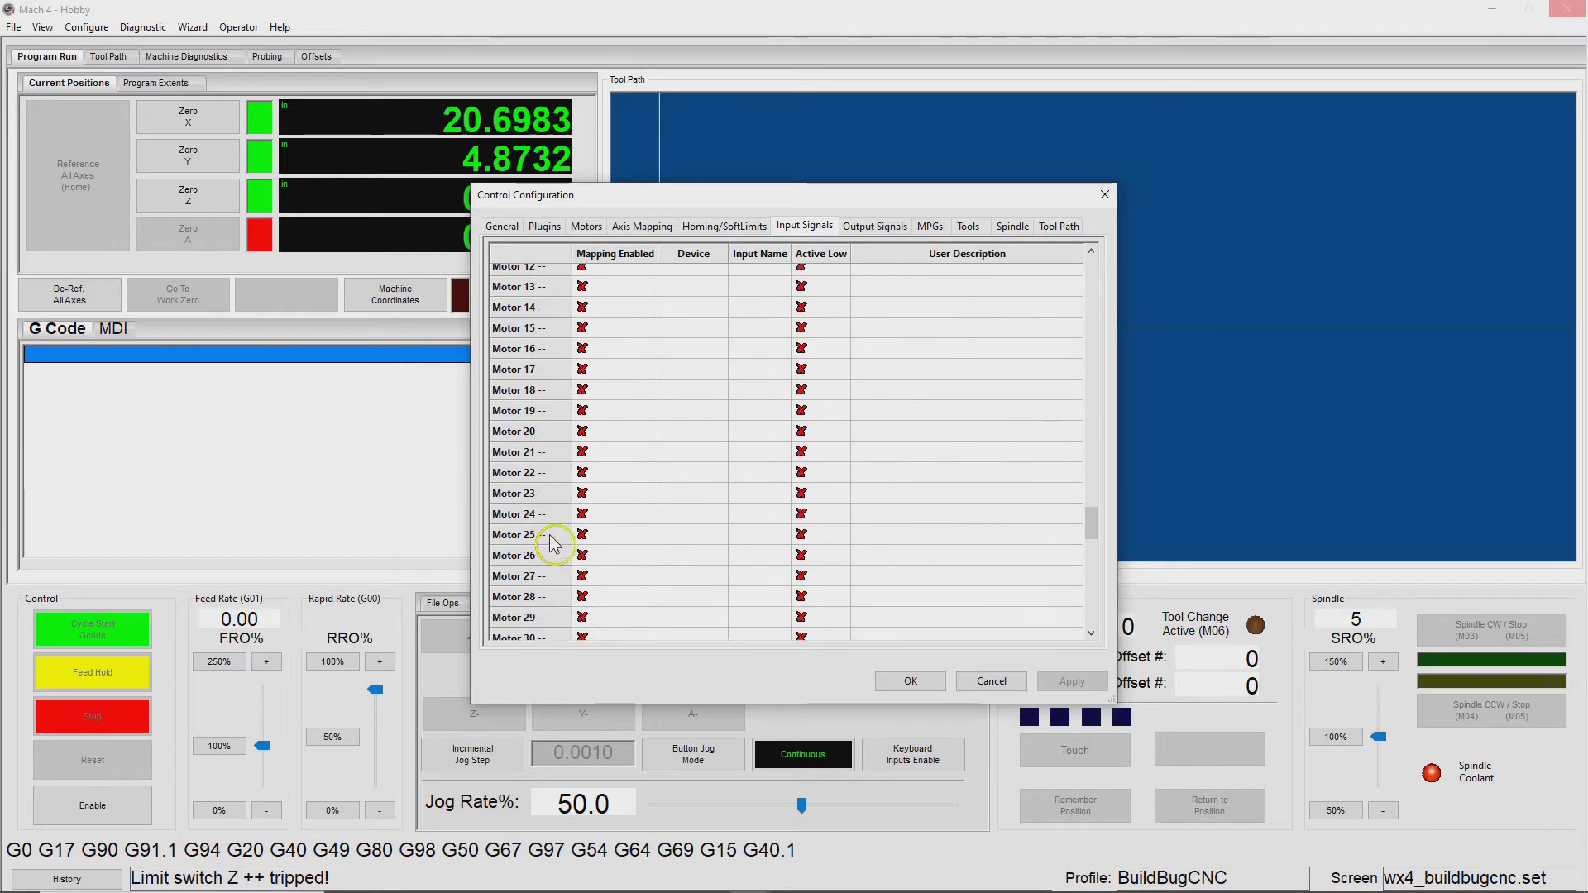
{"action": "scroll", "coordinate": [555, 544], "scroll_direction": "down", "scroll_amount": 4}
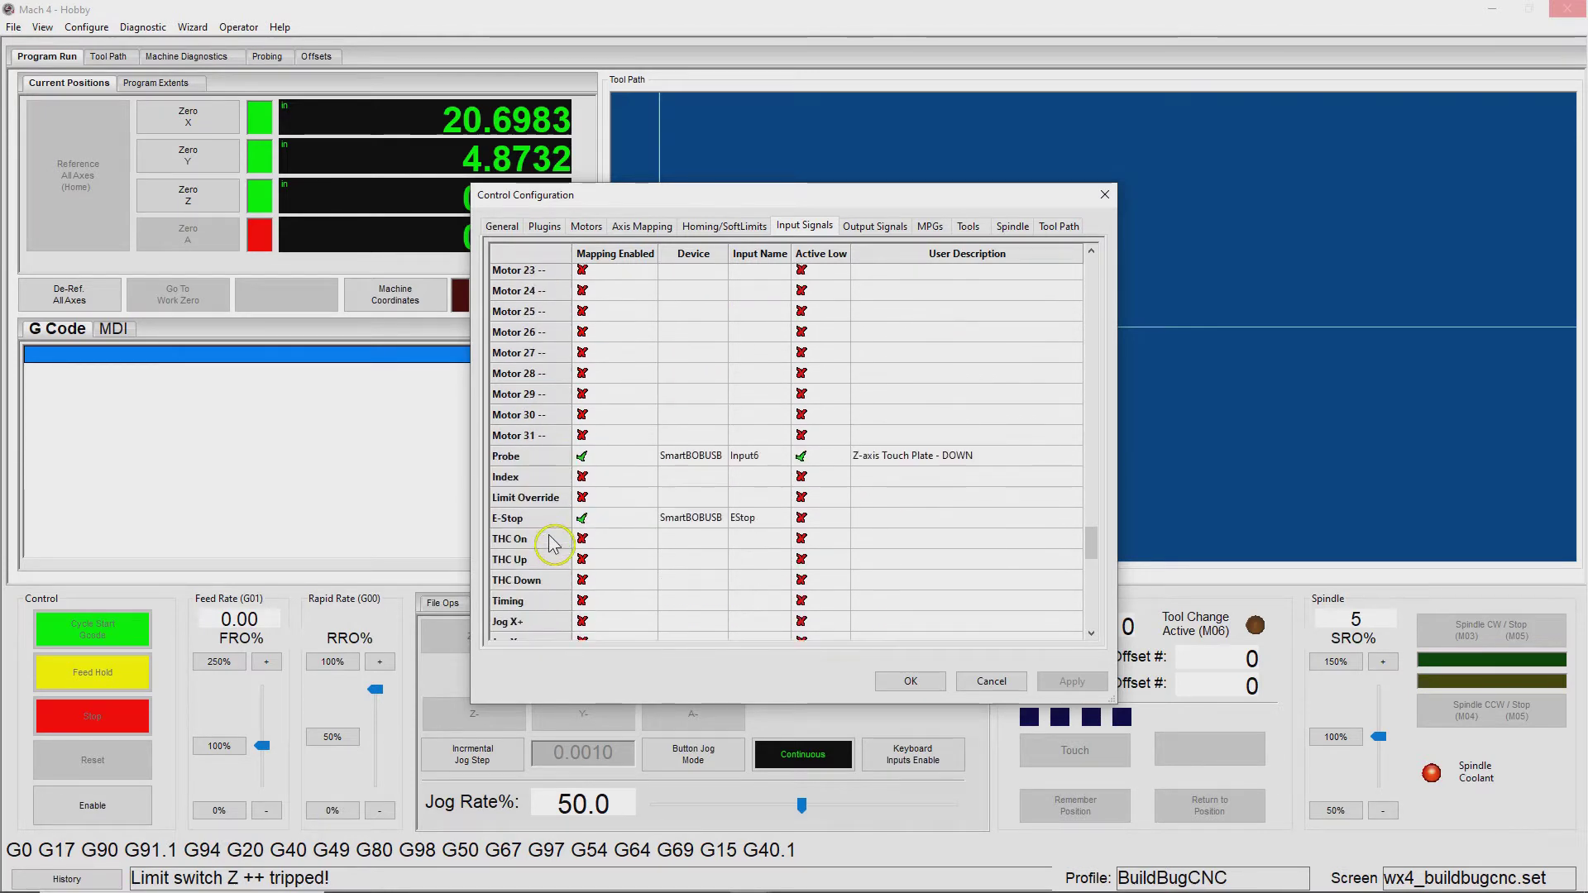
Step: Cancel the Control Configuration dialog and show the Machine Diagnostics signal lights
{"action": "left_click", "coordinate": [992, 682]}
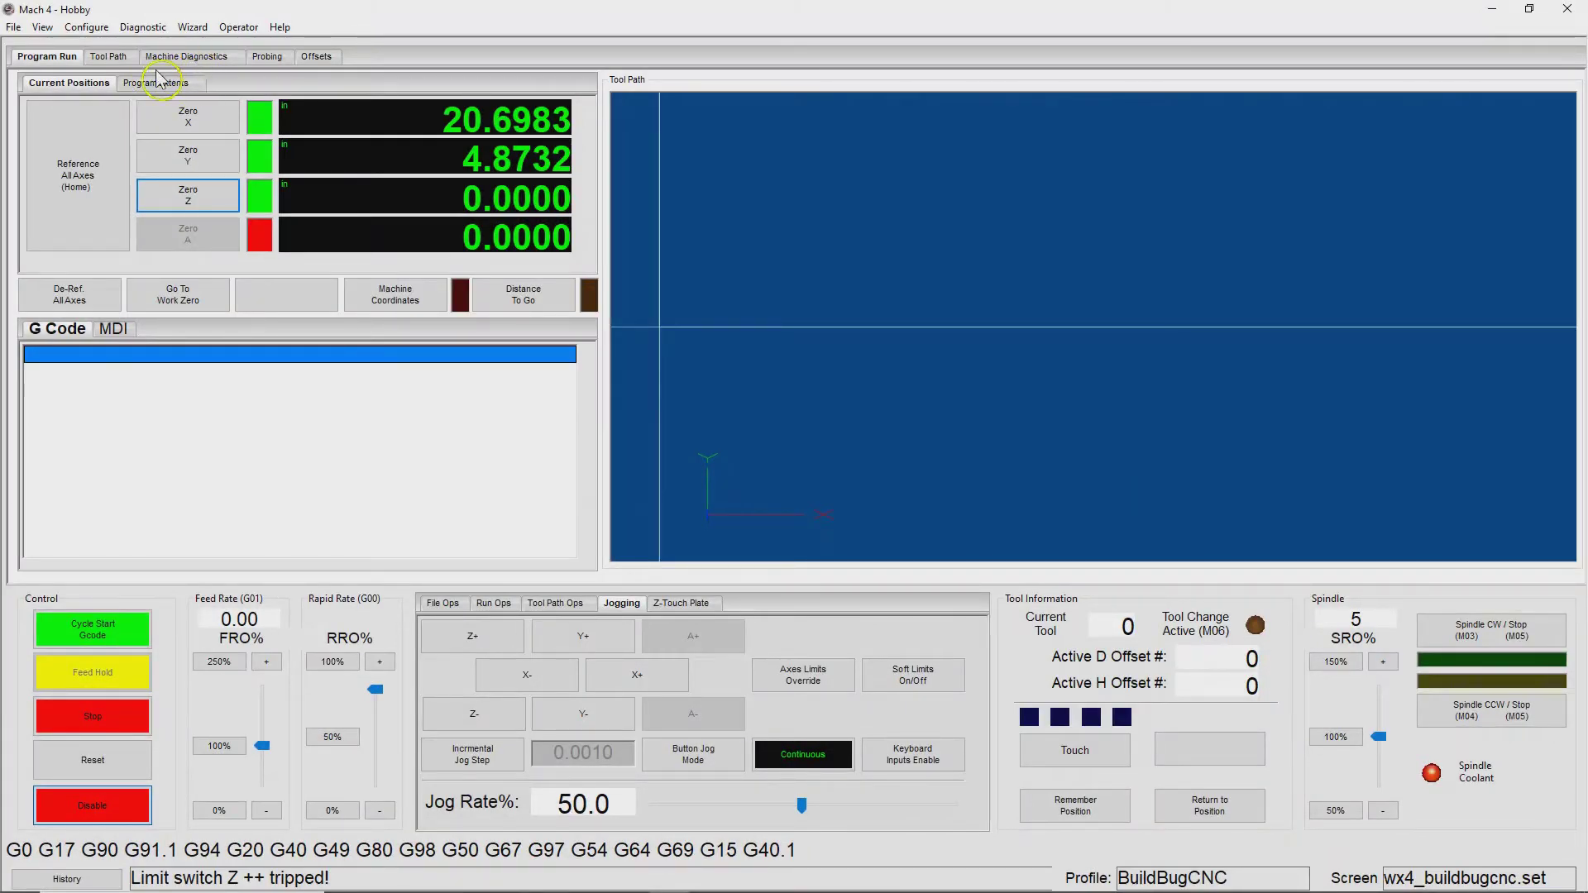
{"action": "left_click", "coordinate": [197, 58]}
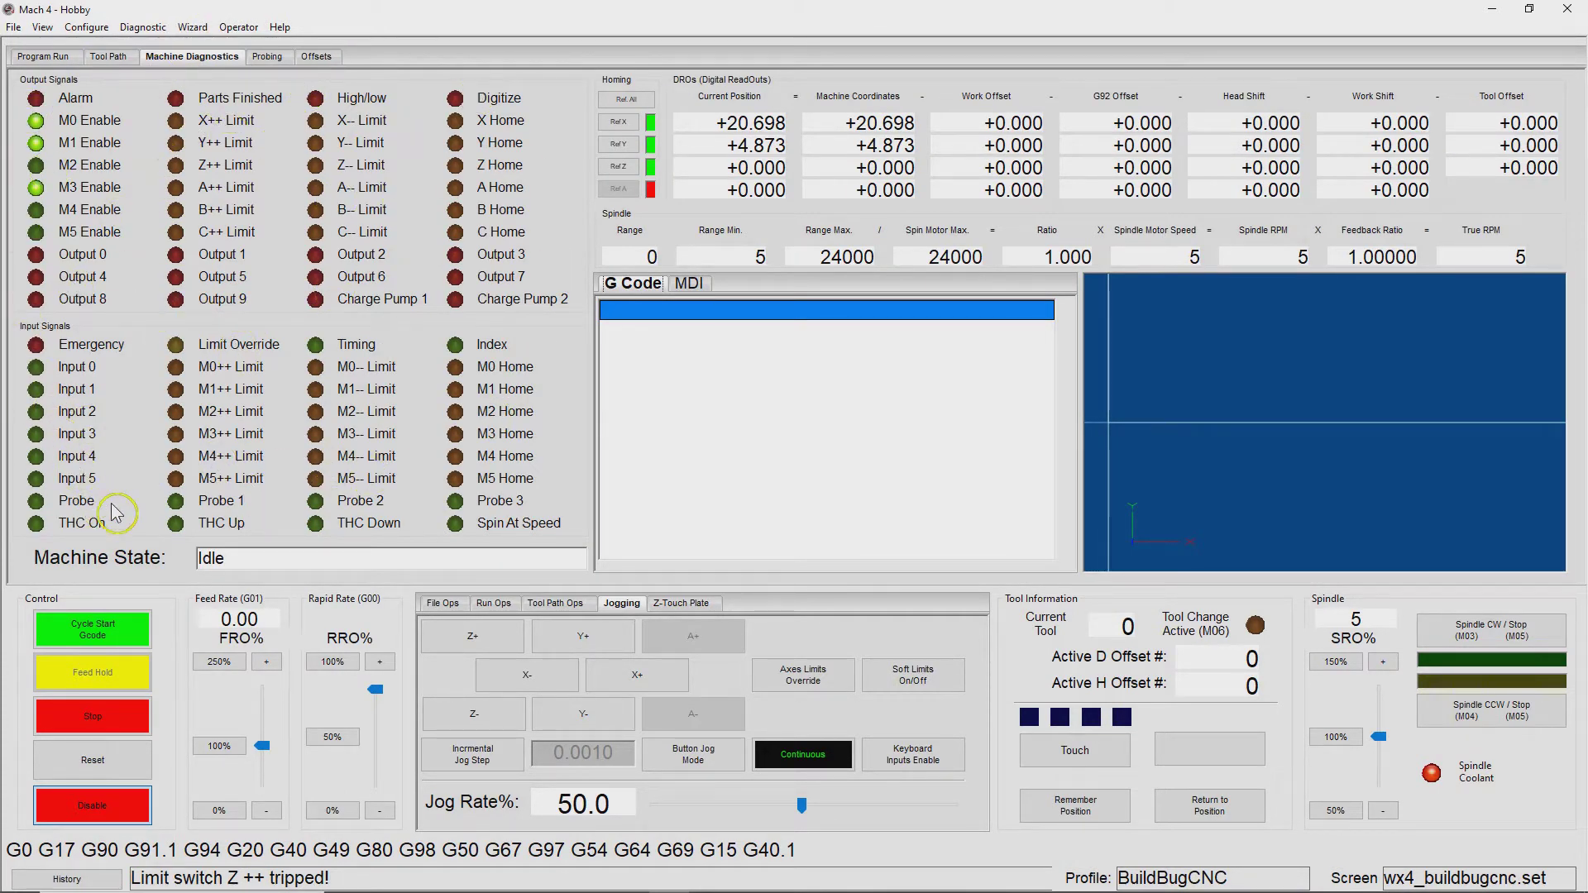
Step: Show the PMDX-SmartBOB-USB real-time input/output status window and move it aside
{"action": "left_click", "coordinate": [143, 26]}
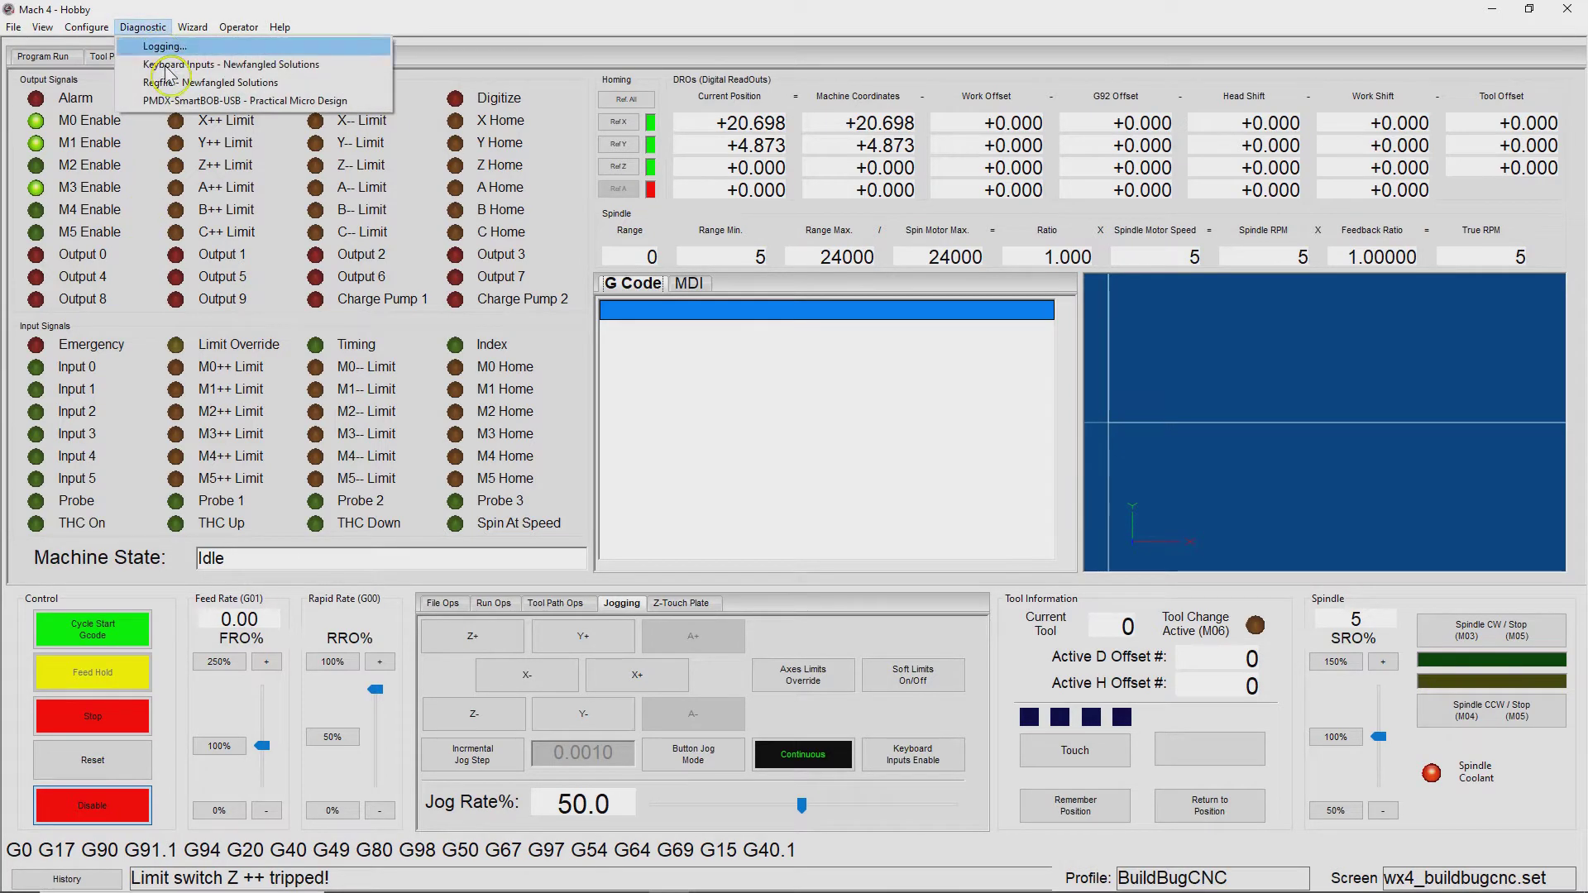
{"action": "left_click", "coordinate": [184, 100]}
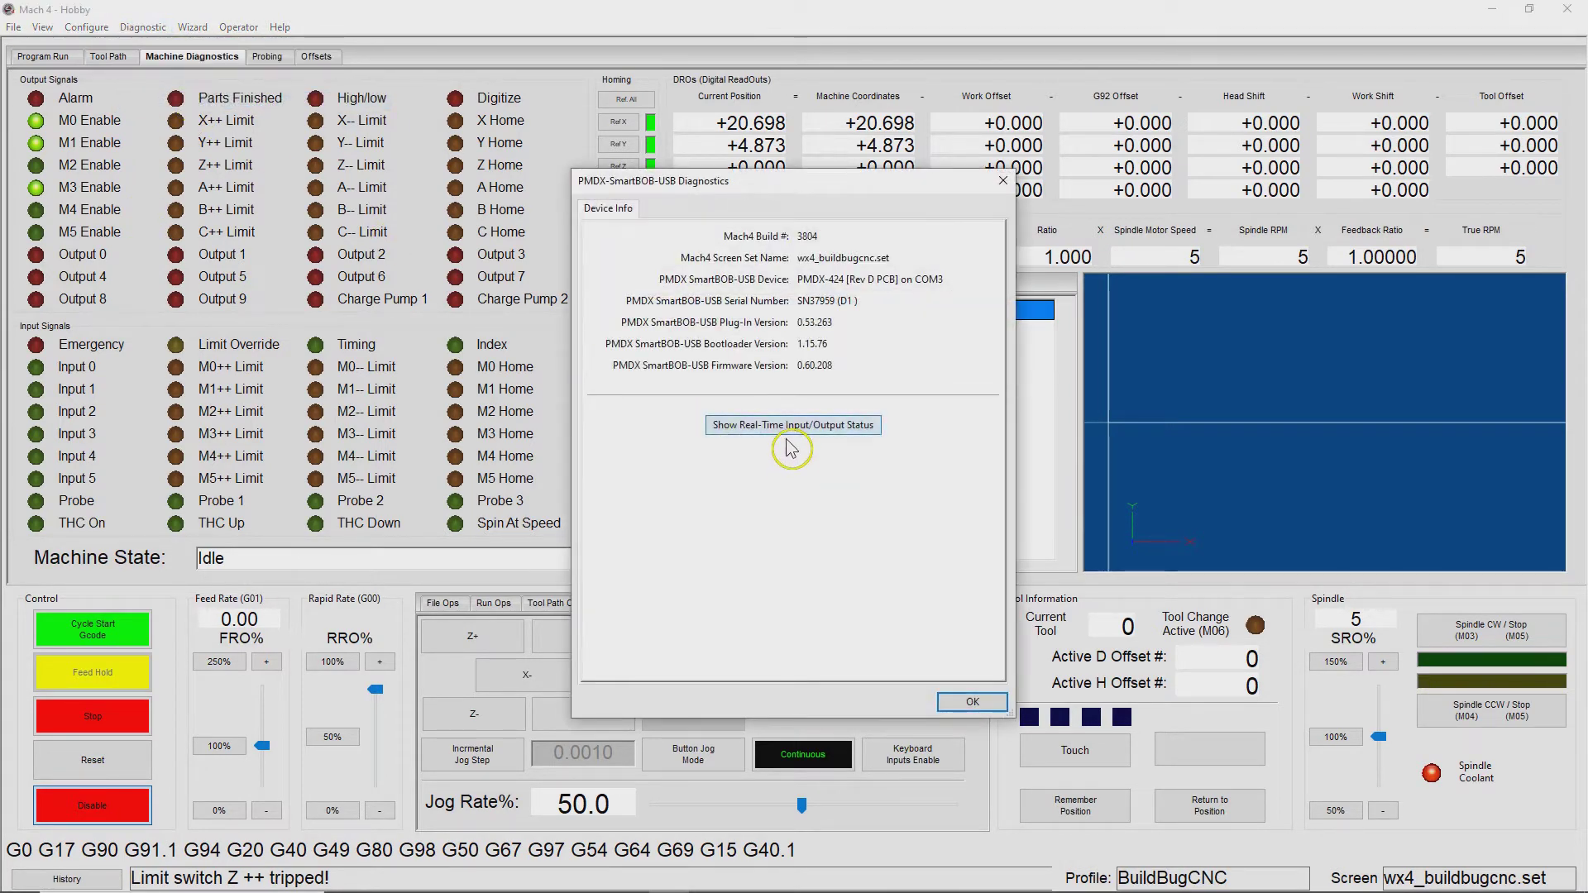
{"action": "left_click", "coordinate": [784, 428]}
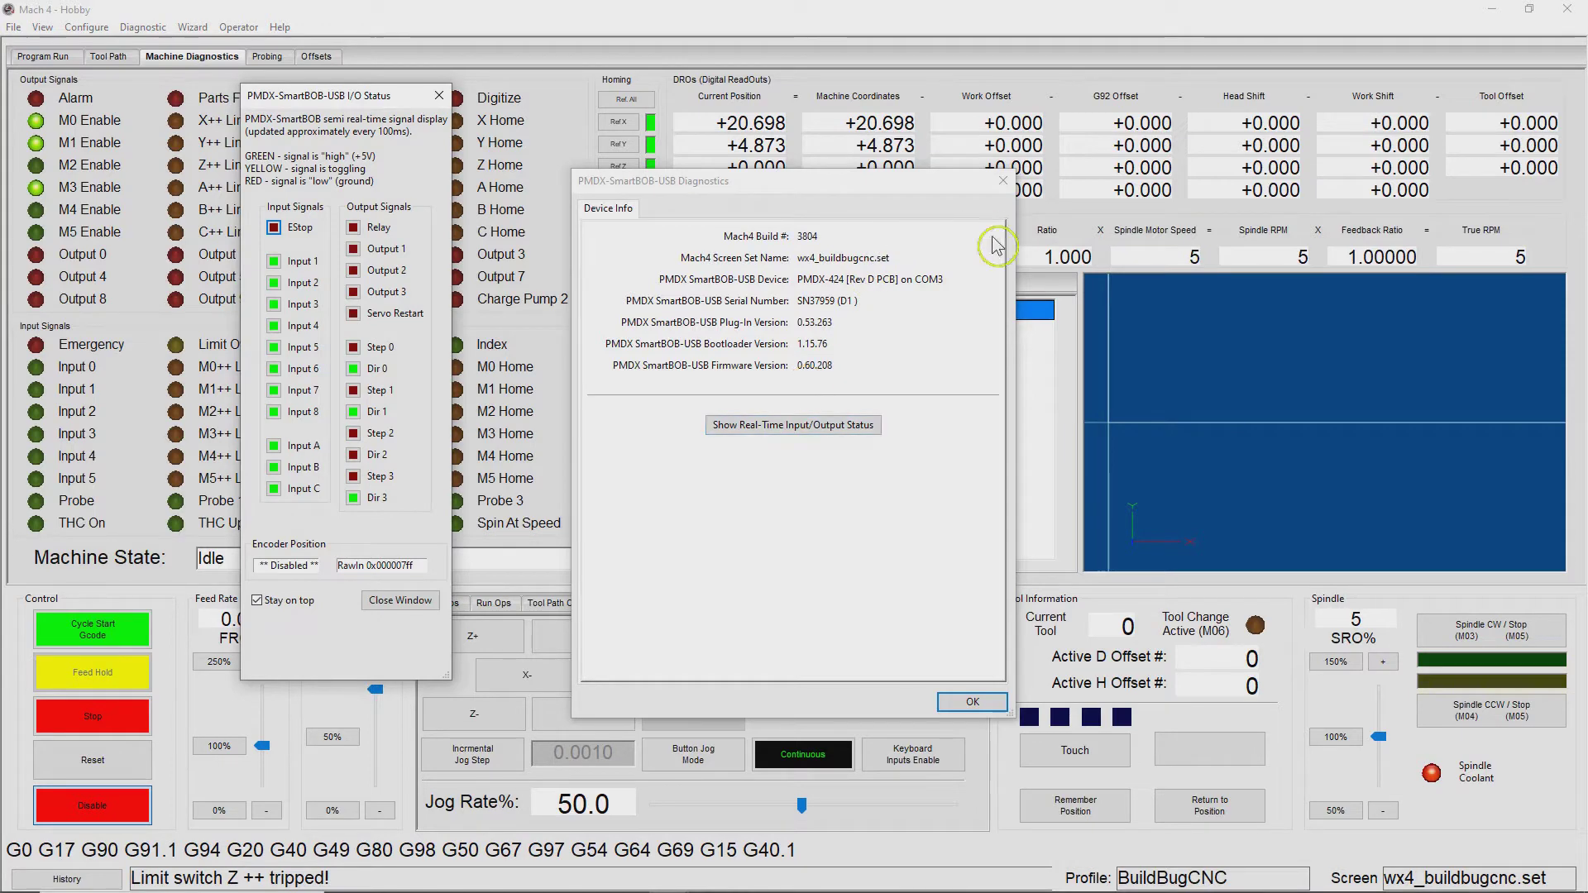
{"action": "left_click", "coordinate": [973, 701]}
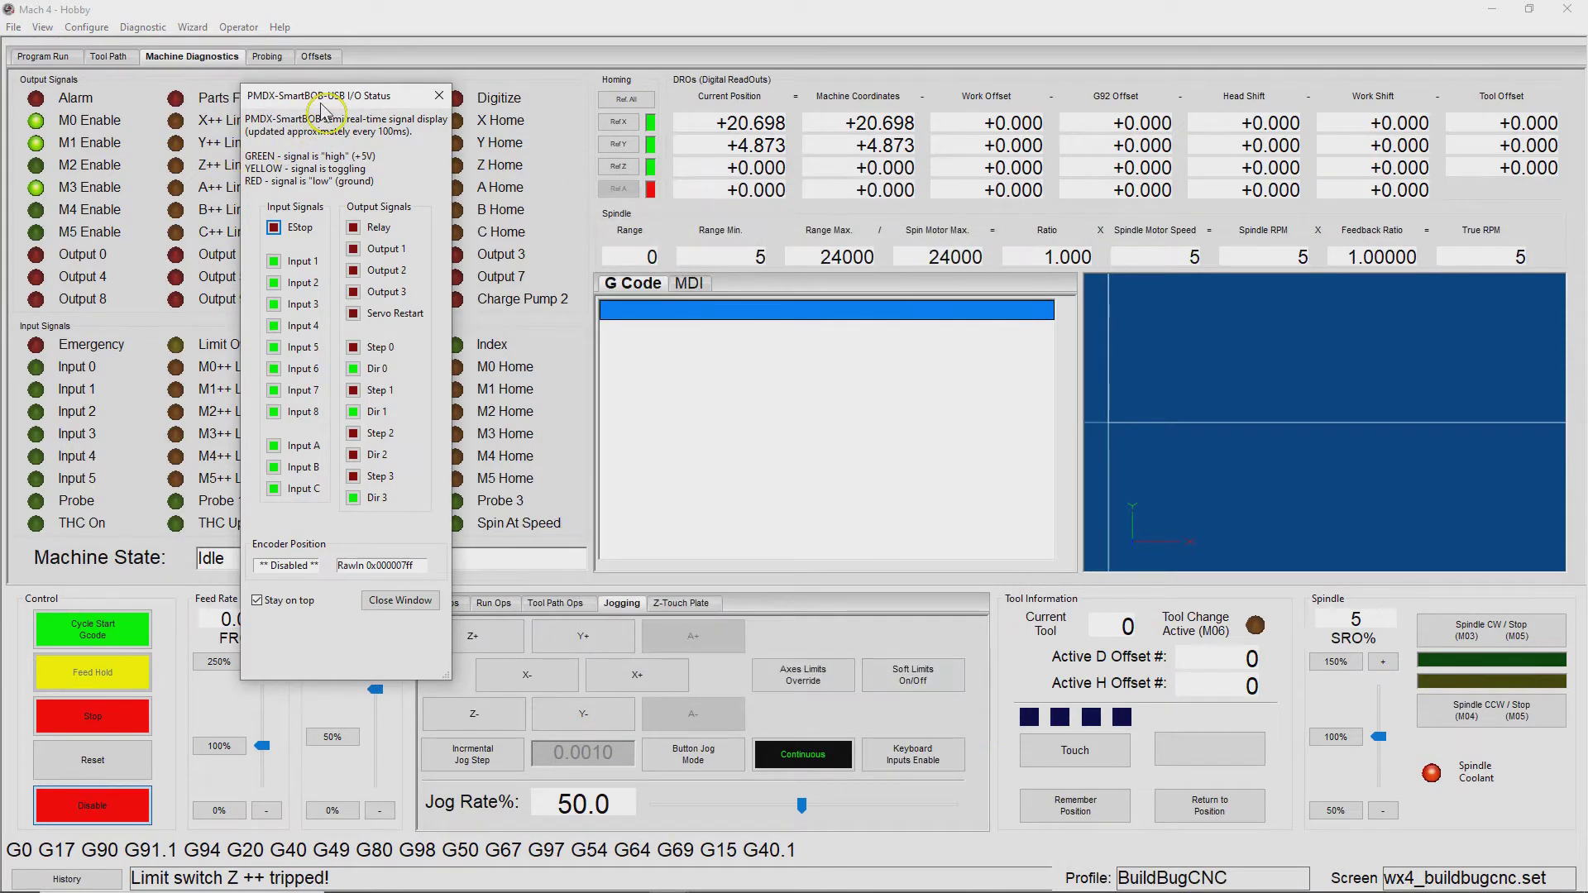
{"action": "left_click_drag", "start_coordinate": [321, 110], "coordinate": [212, 63]}
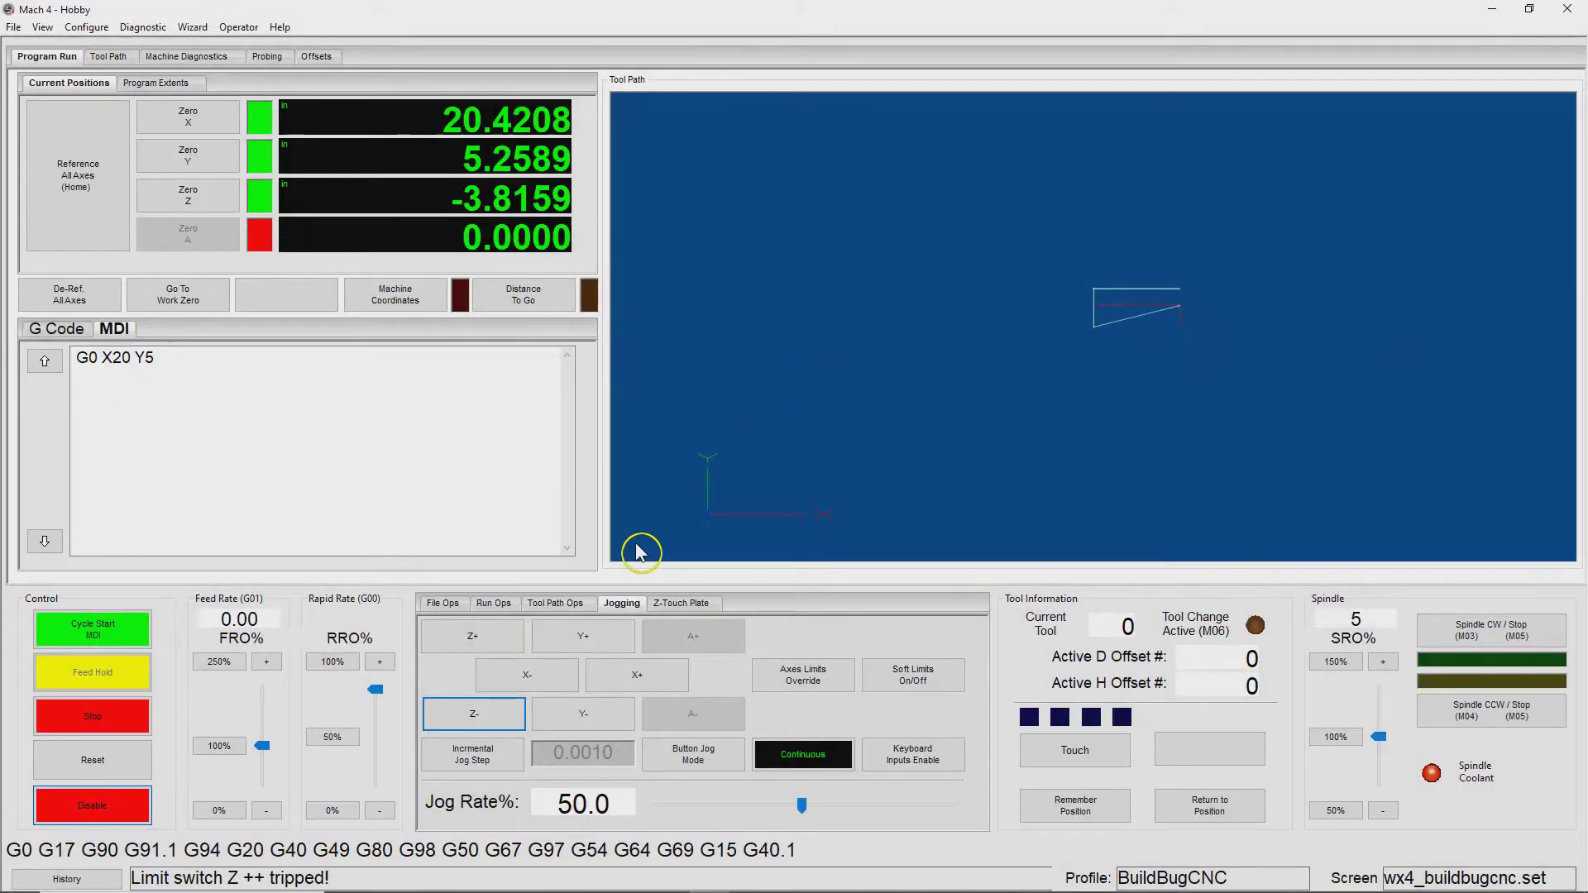
Step: Switch to the Z-Touch Plate tab and disable the machine
{"action": "left_click", "coordinate": [694, 611]}
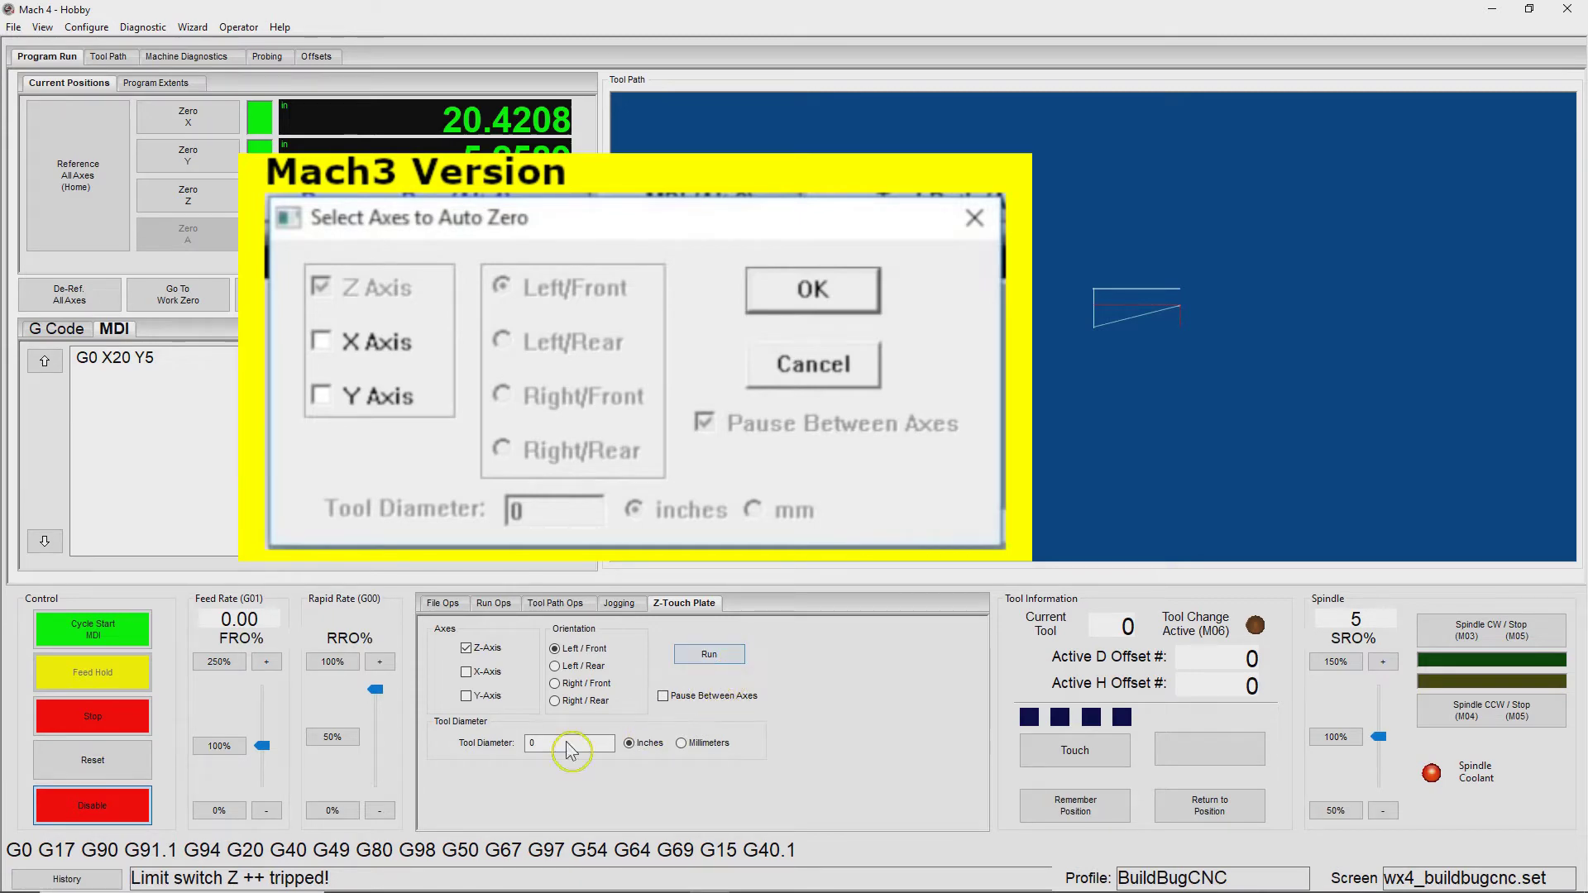
{"action": "left_click", "coordinate": [130, 817]}
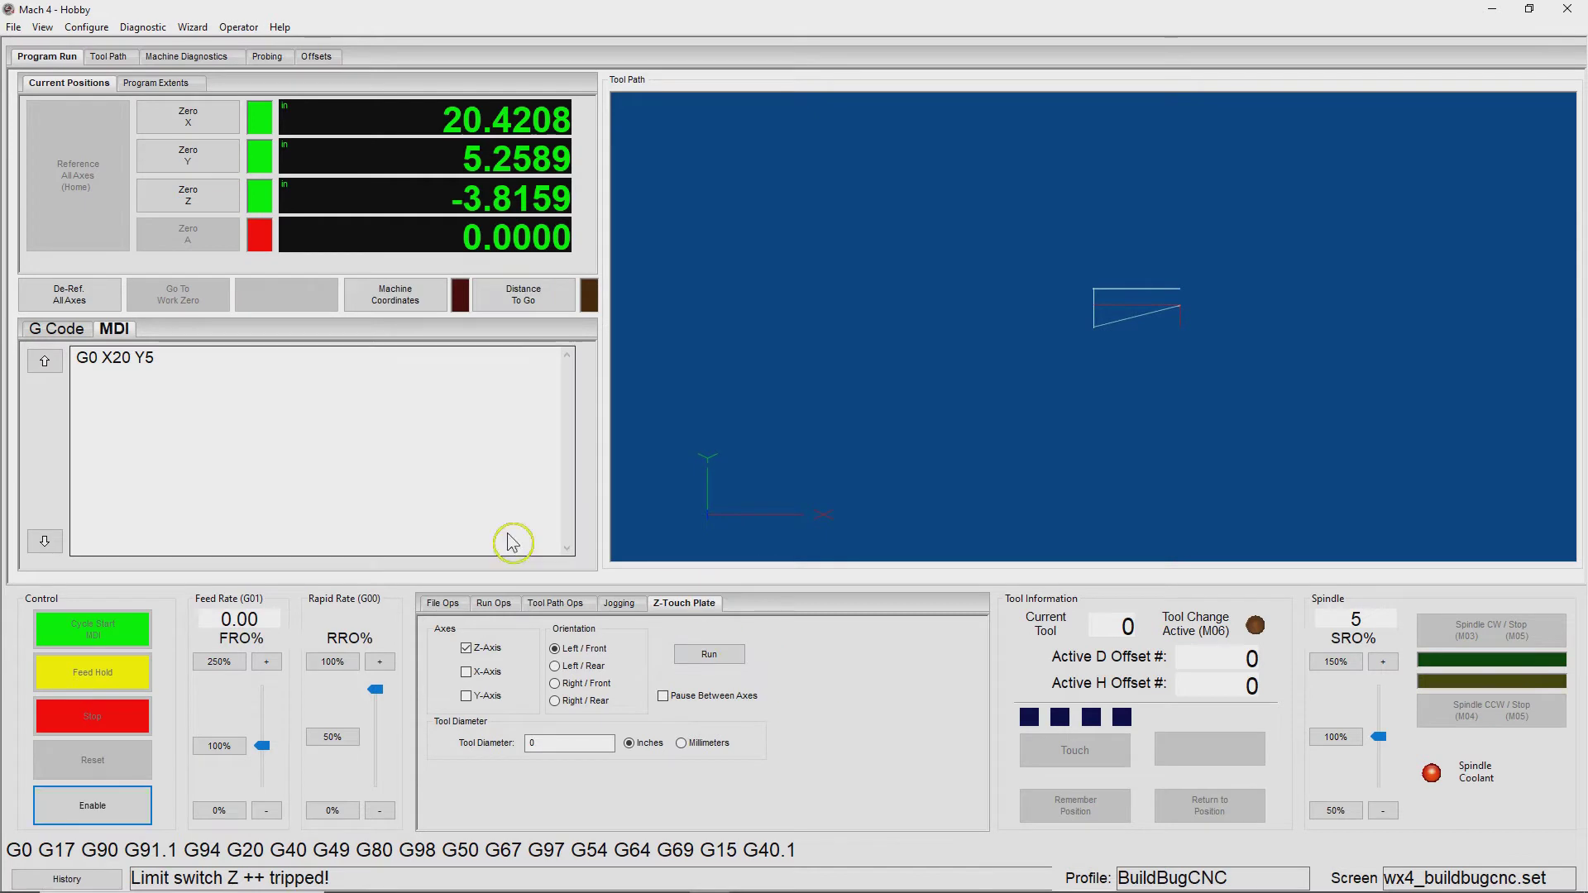
Step: Try a touch plate run while disabled, dismiss the warning, and re-enable the machine
{"action": "left_click", "coordinate": [720, 655]}
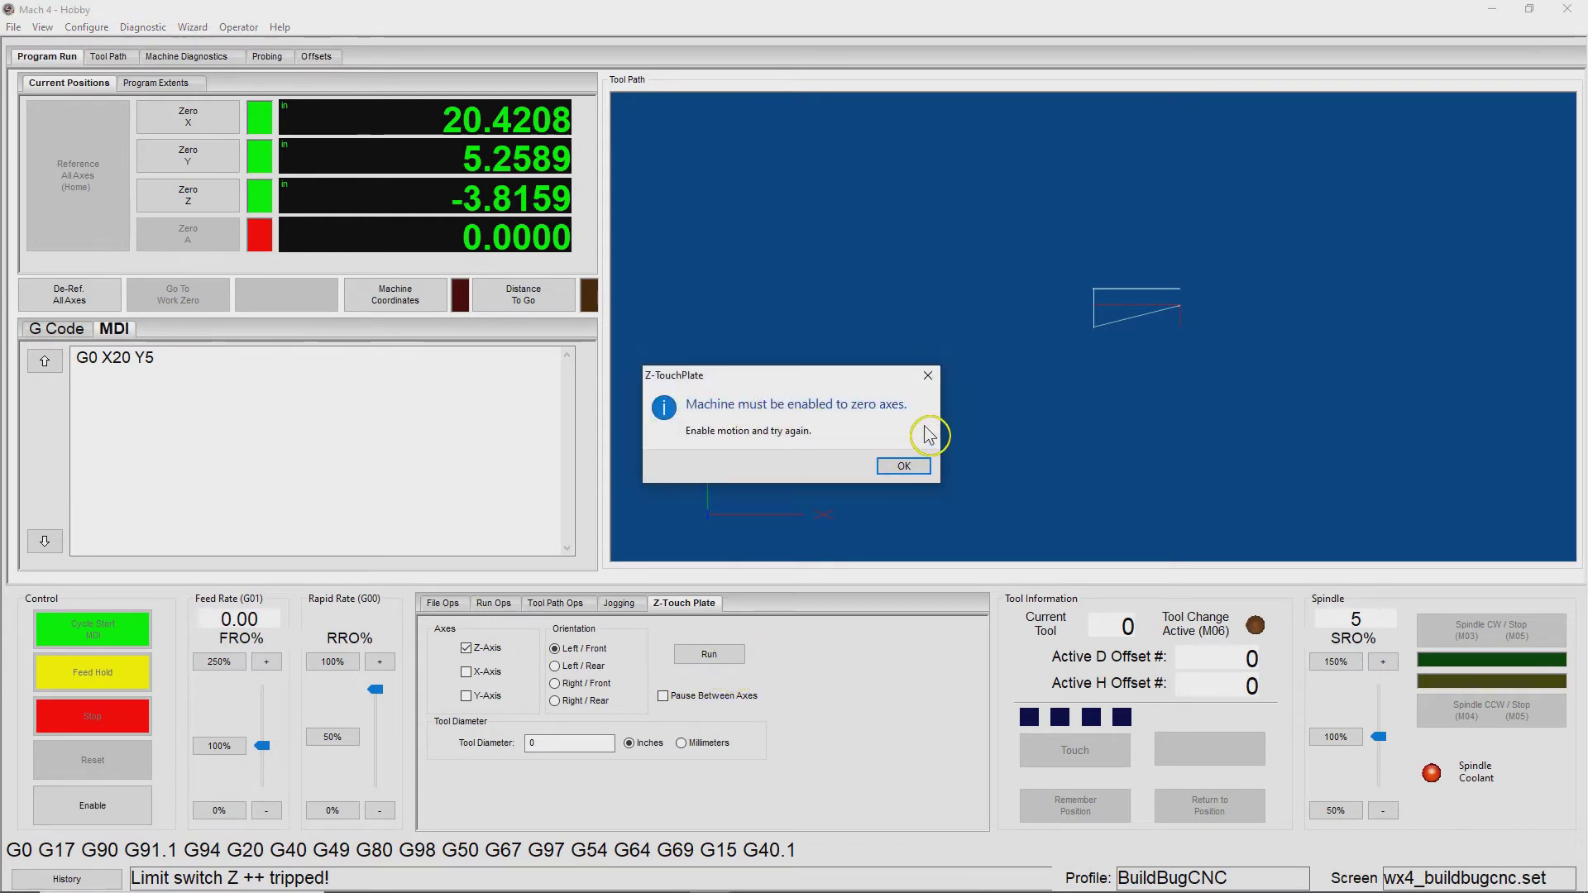
{"action": "left_click", "coordinate": [917, 469]}
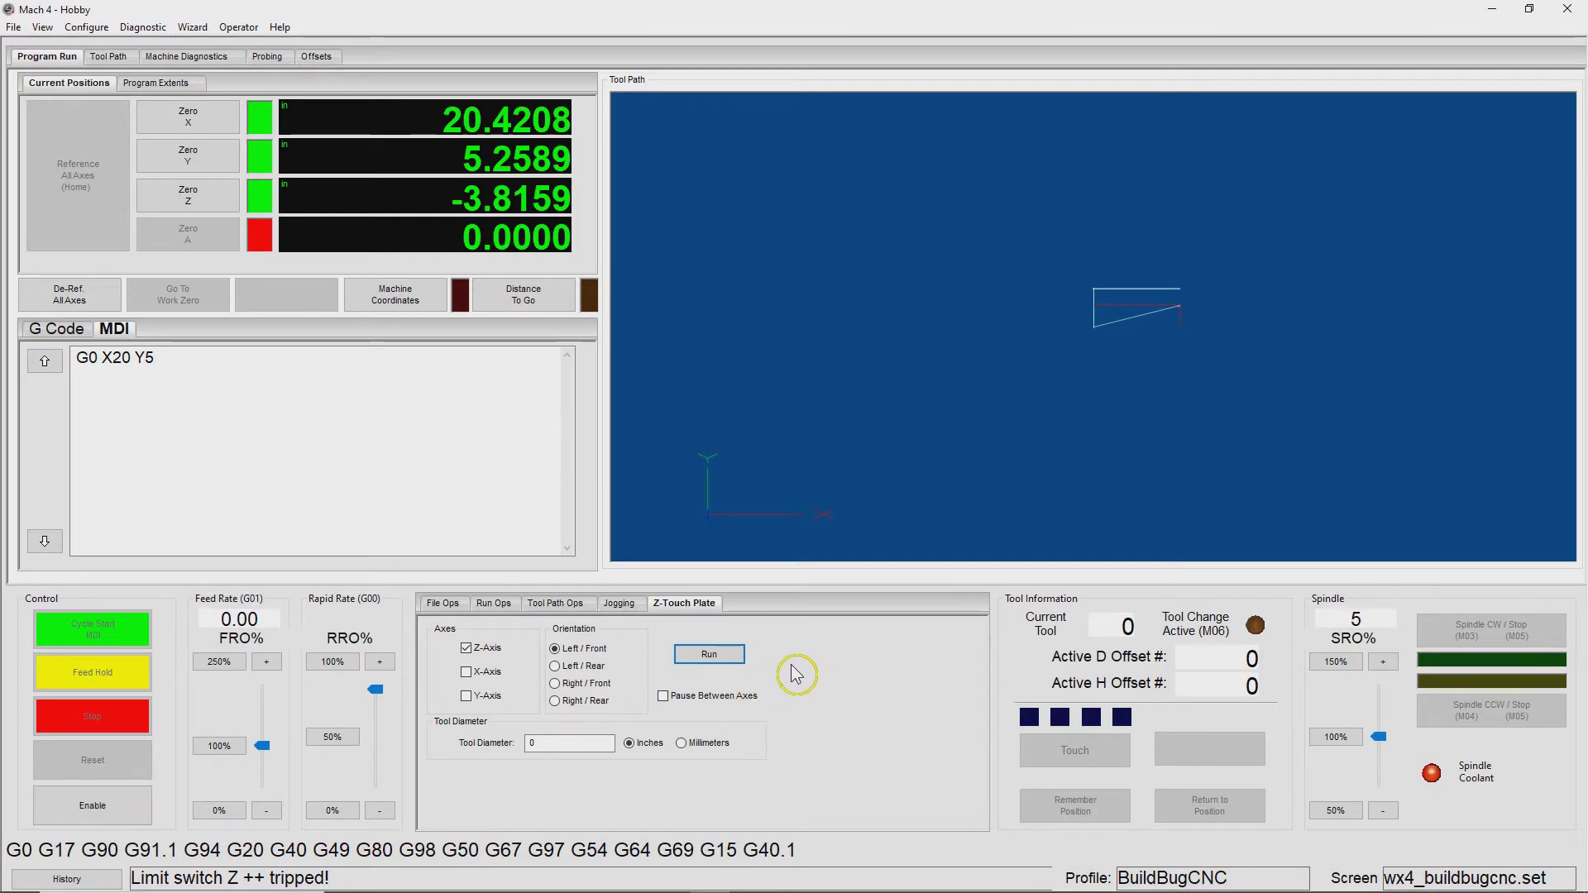
{"action": "left_click", "coordinate": [128, 808]}
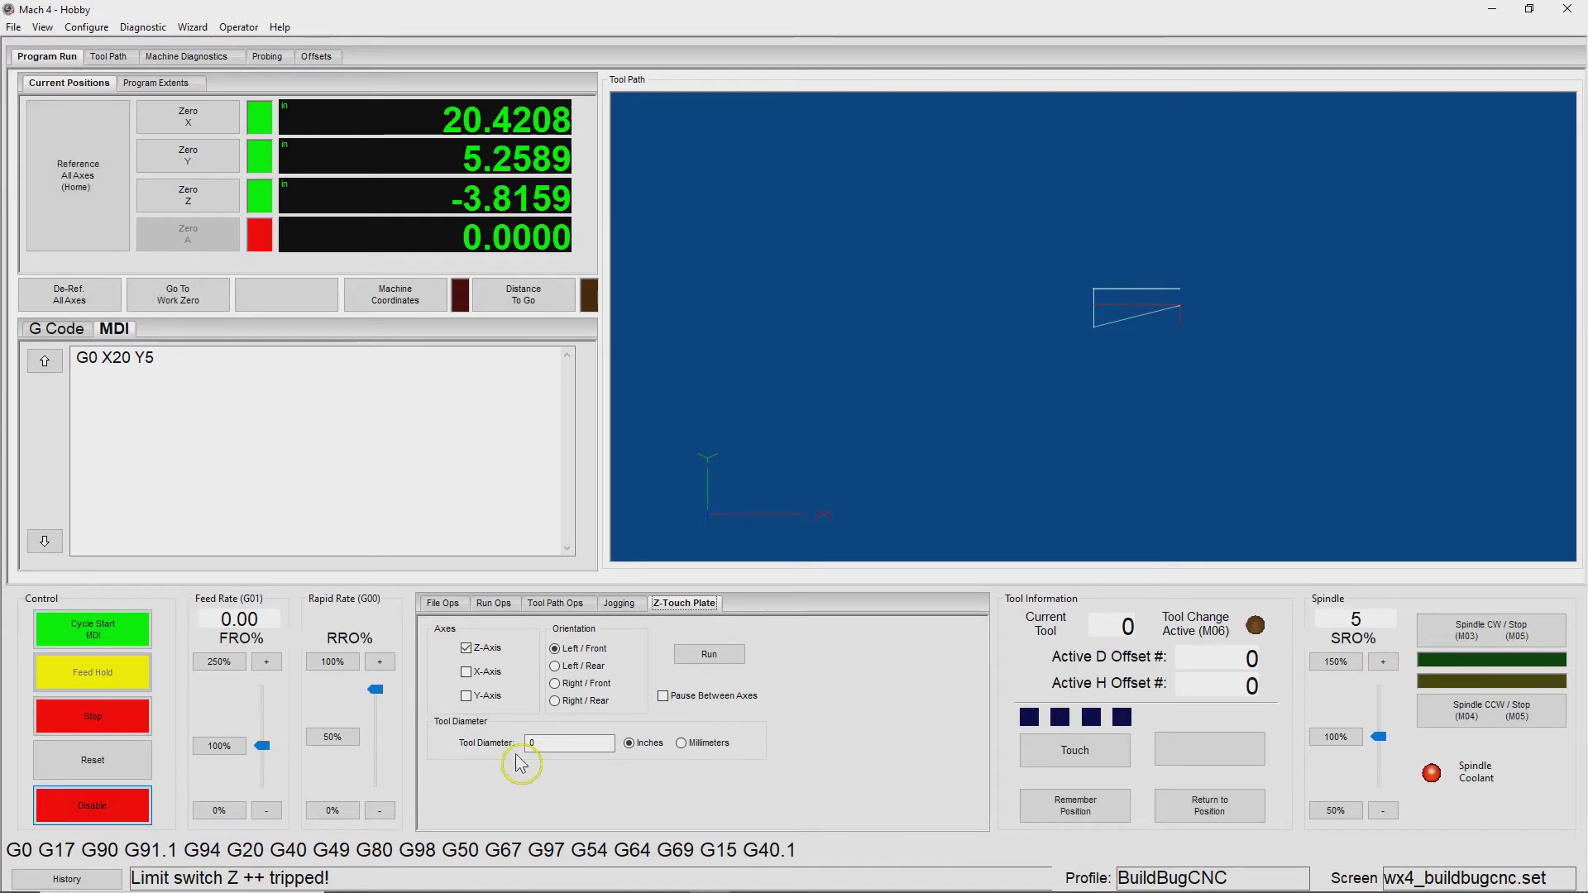
Step: Run the touch plate with tool diameters 0 and -1, dismissing each invalid-diameter error
{"action": "left_click", "coordinate": [564, 746]}
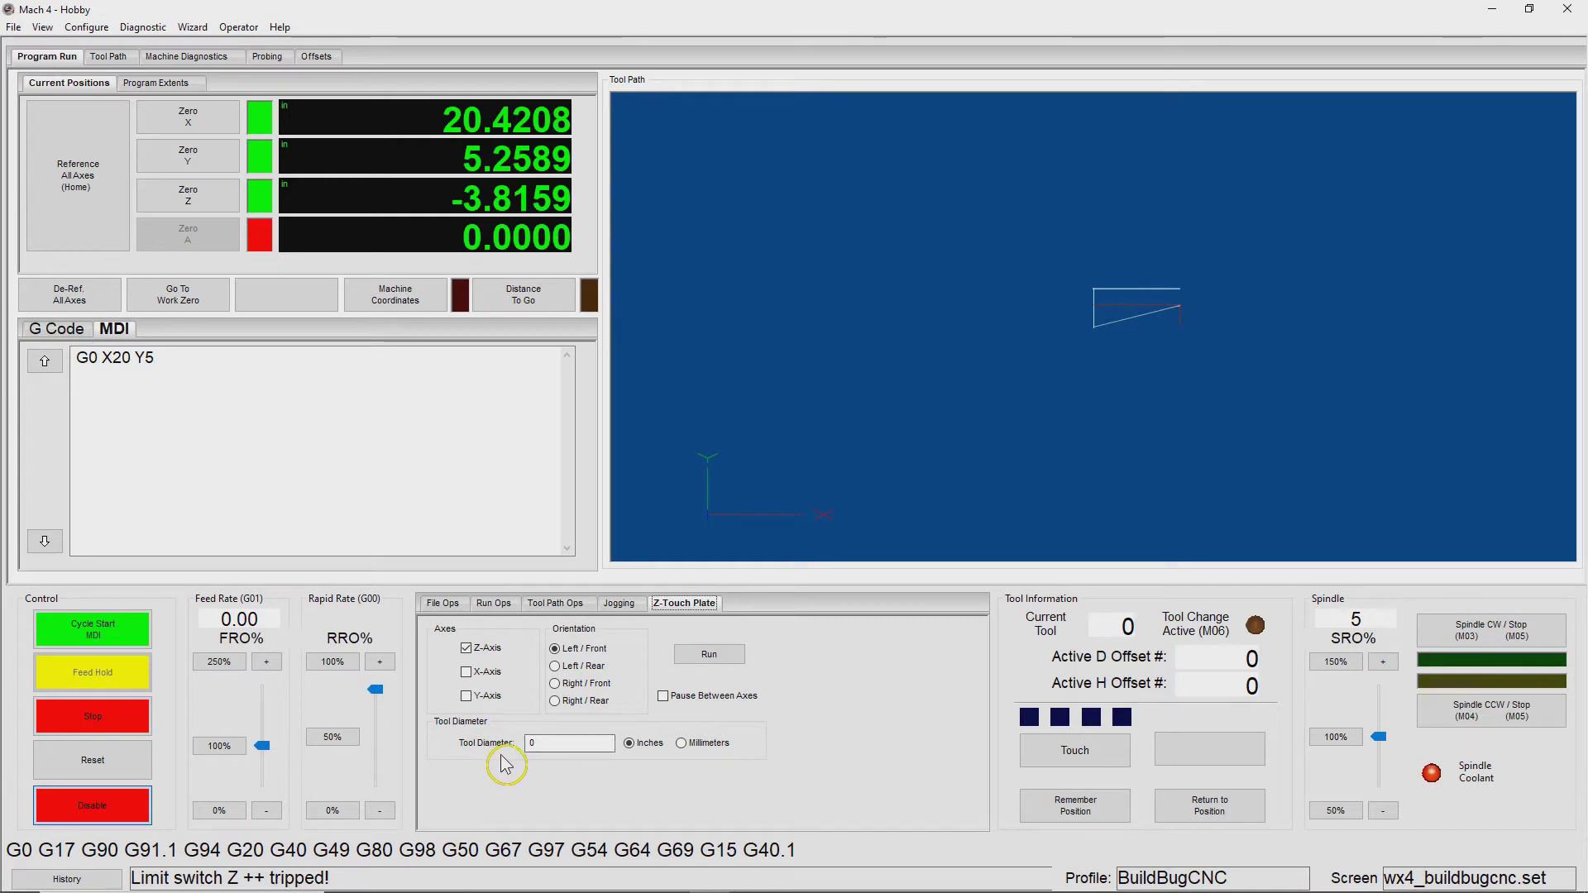
{"action": "left_click", "coordinate": [709, 655]}
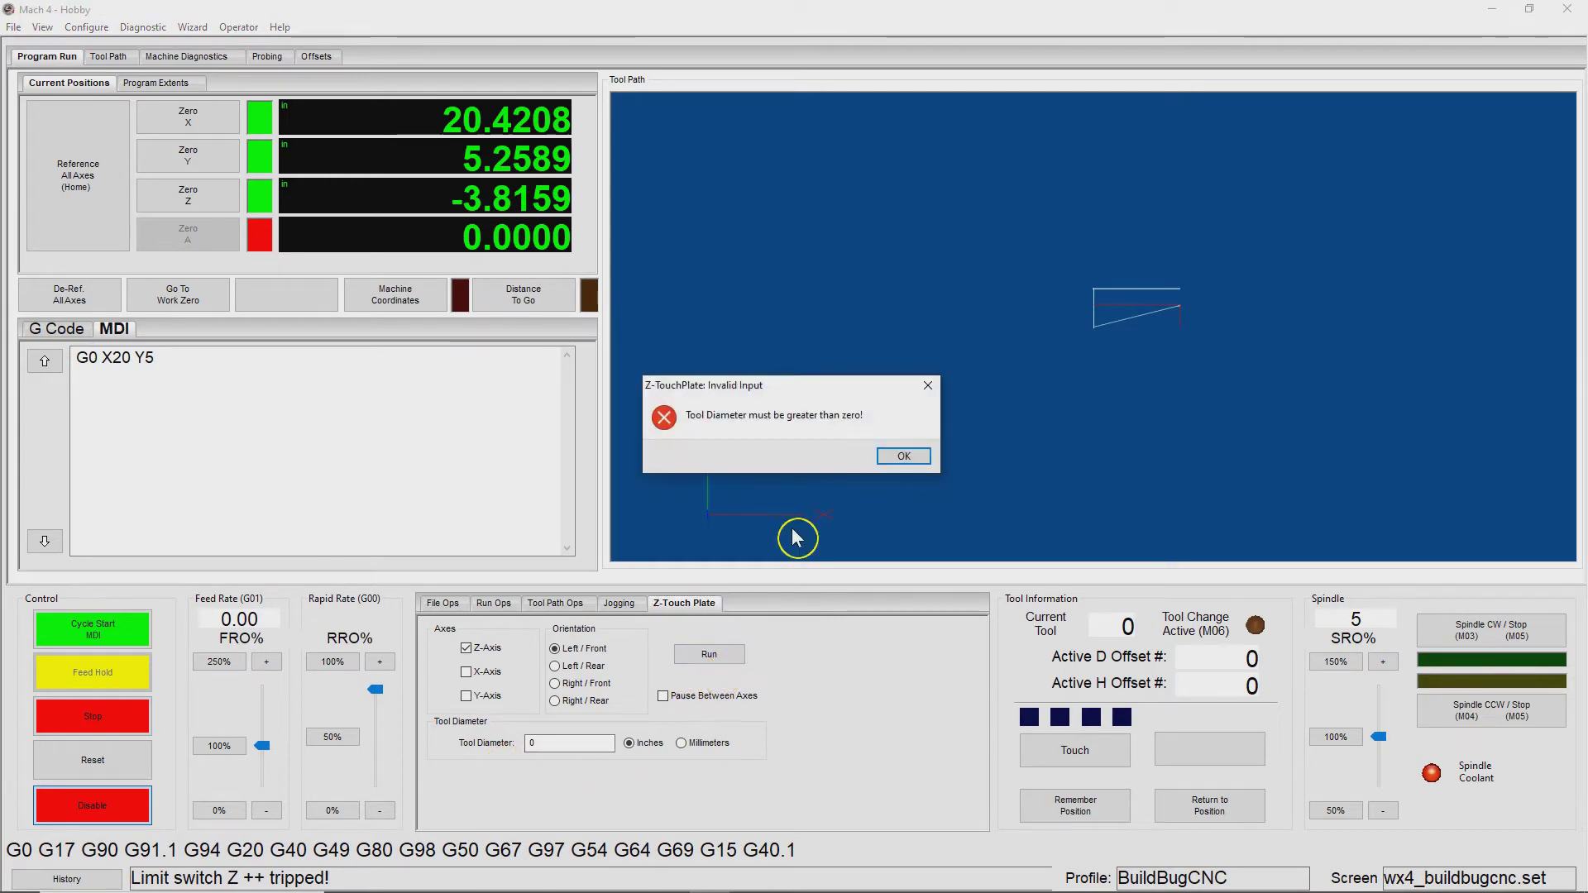
{"action": "left_click", "coordinate": [904, 457]}
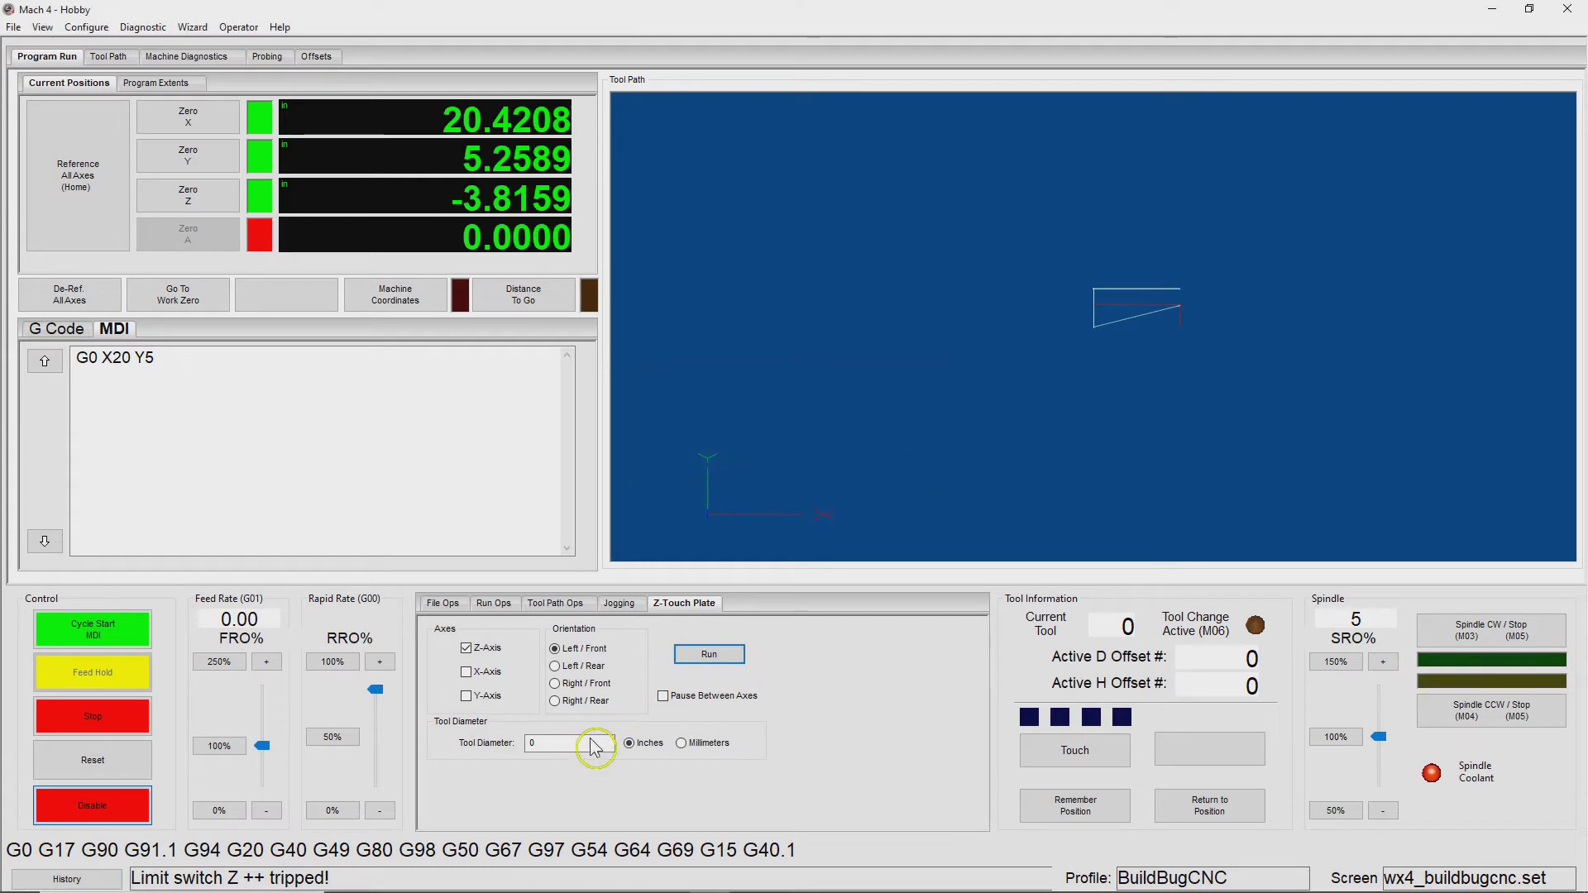
{"action": "left_click", "coordinate": [534, 744]}
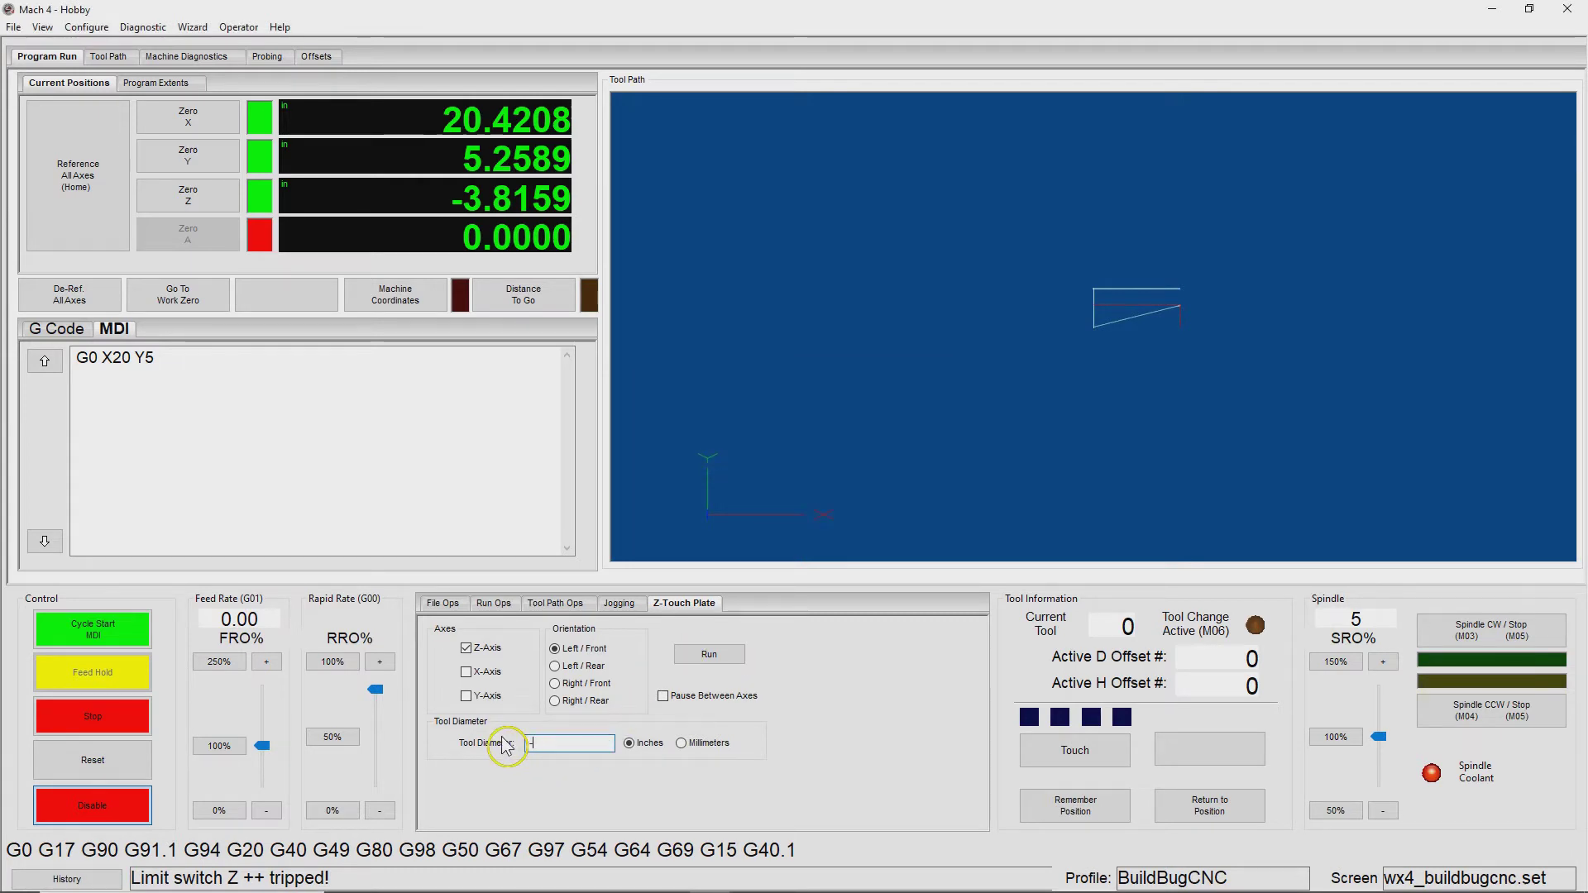
{"action": "left_click", "coordinate": [709, 655]}
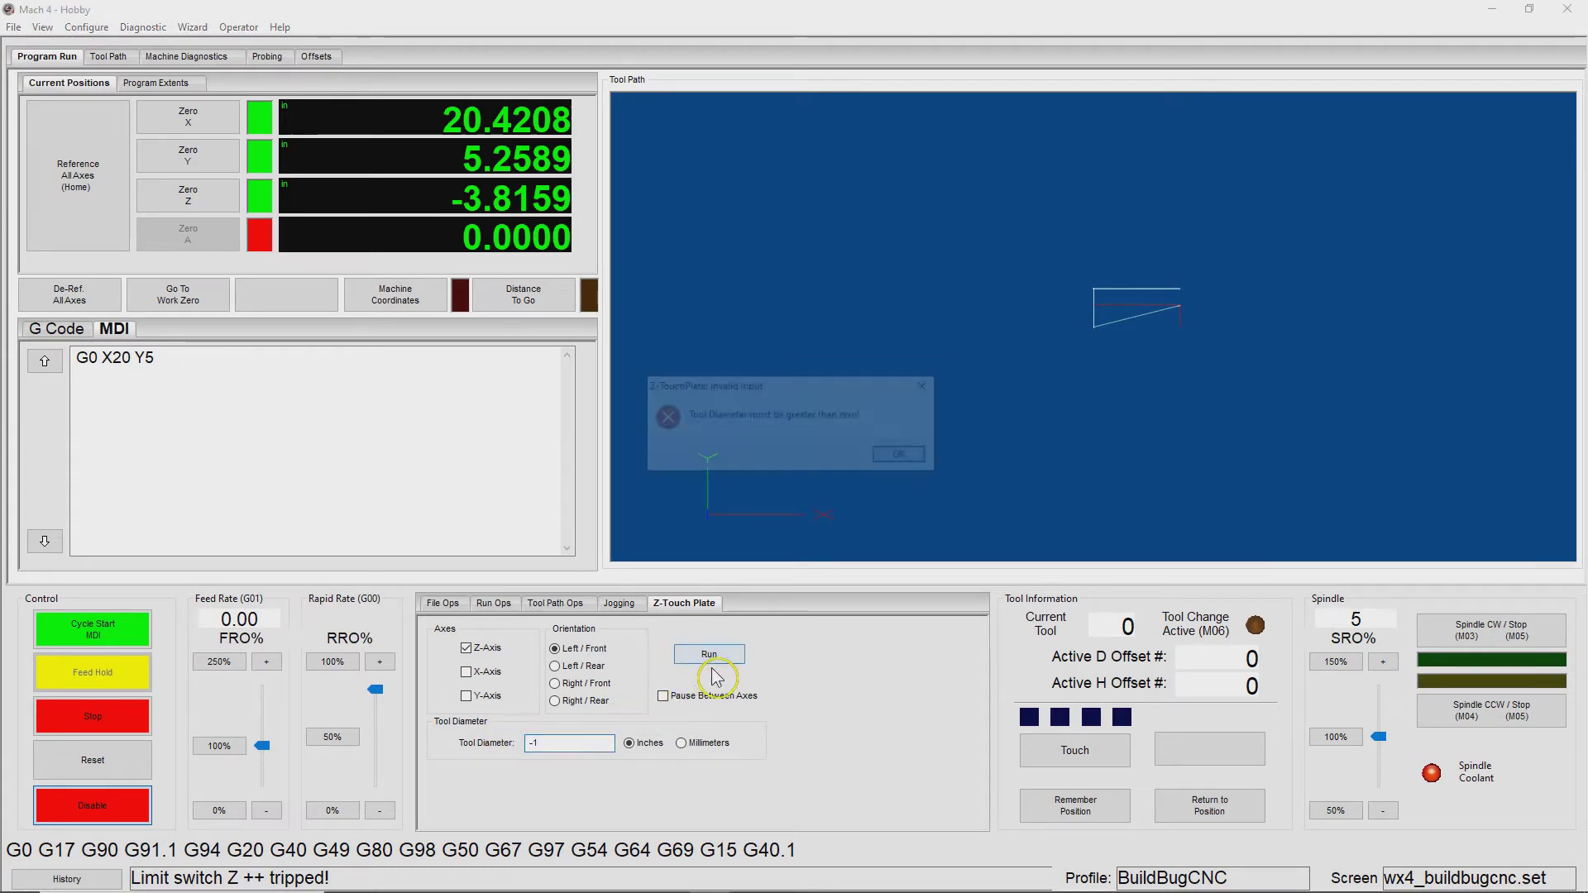
{"action": "left_click", "coordinate": [905, 457]}
Step: Retry with diameters ghj and 22, dismissing the invalid-number and too-large errors
{"action": "left_click", "coordinate": [529, 743]}
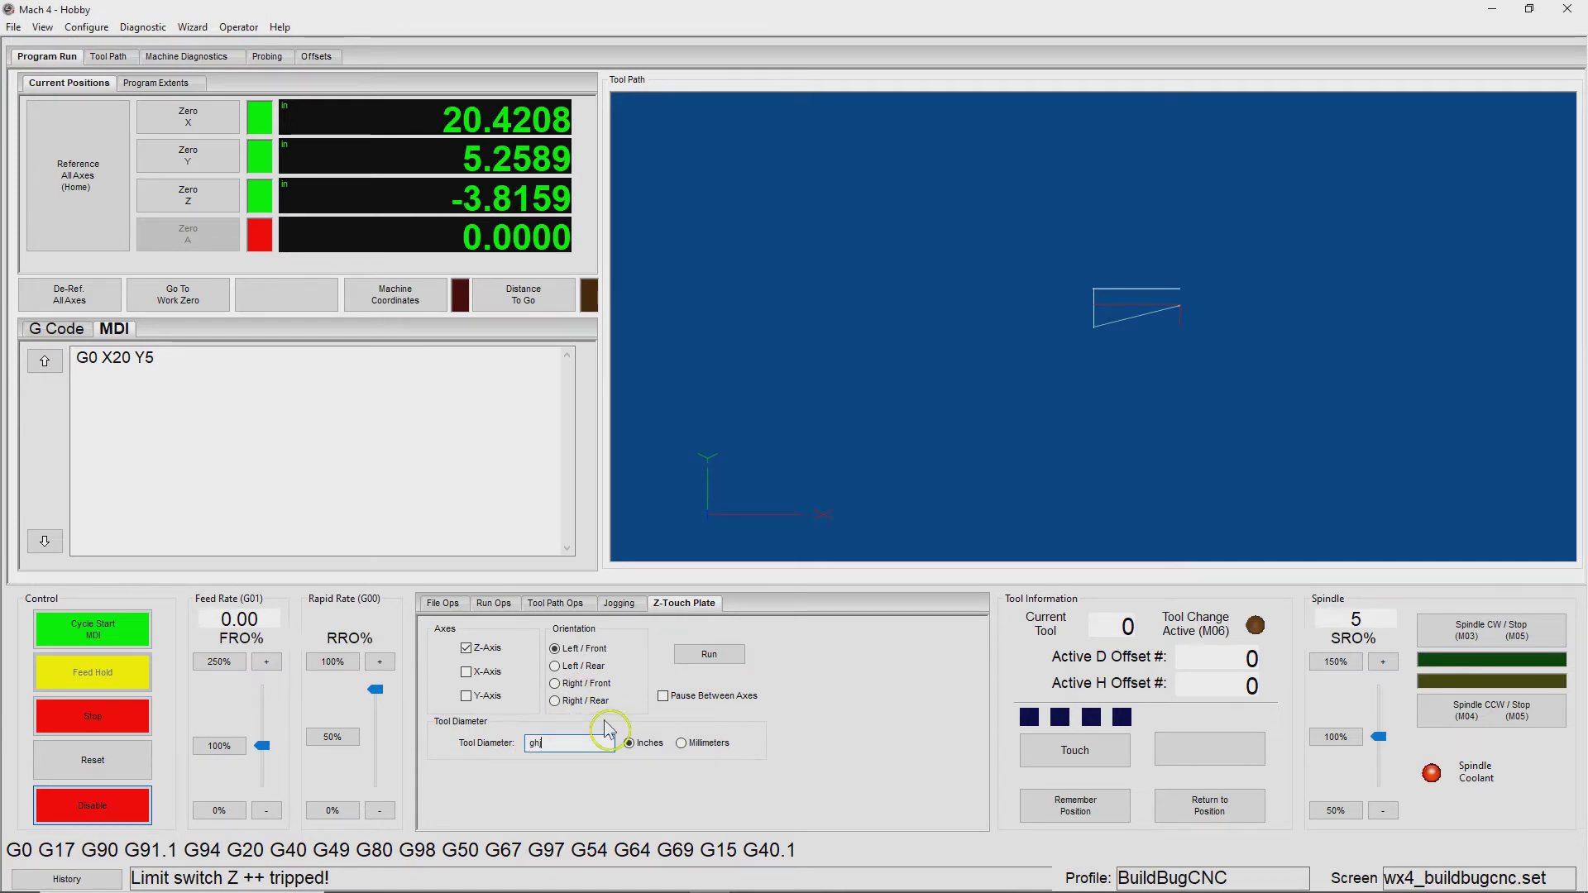
{"action": "left_click", "coordinate": [709, 654]}
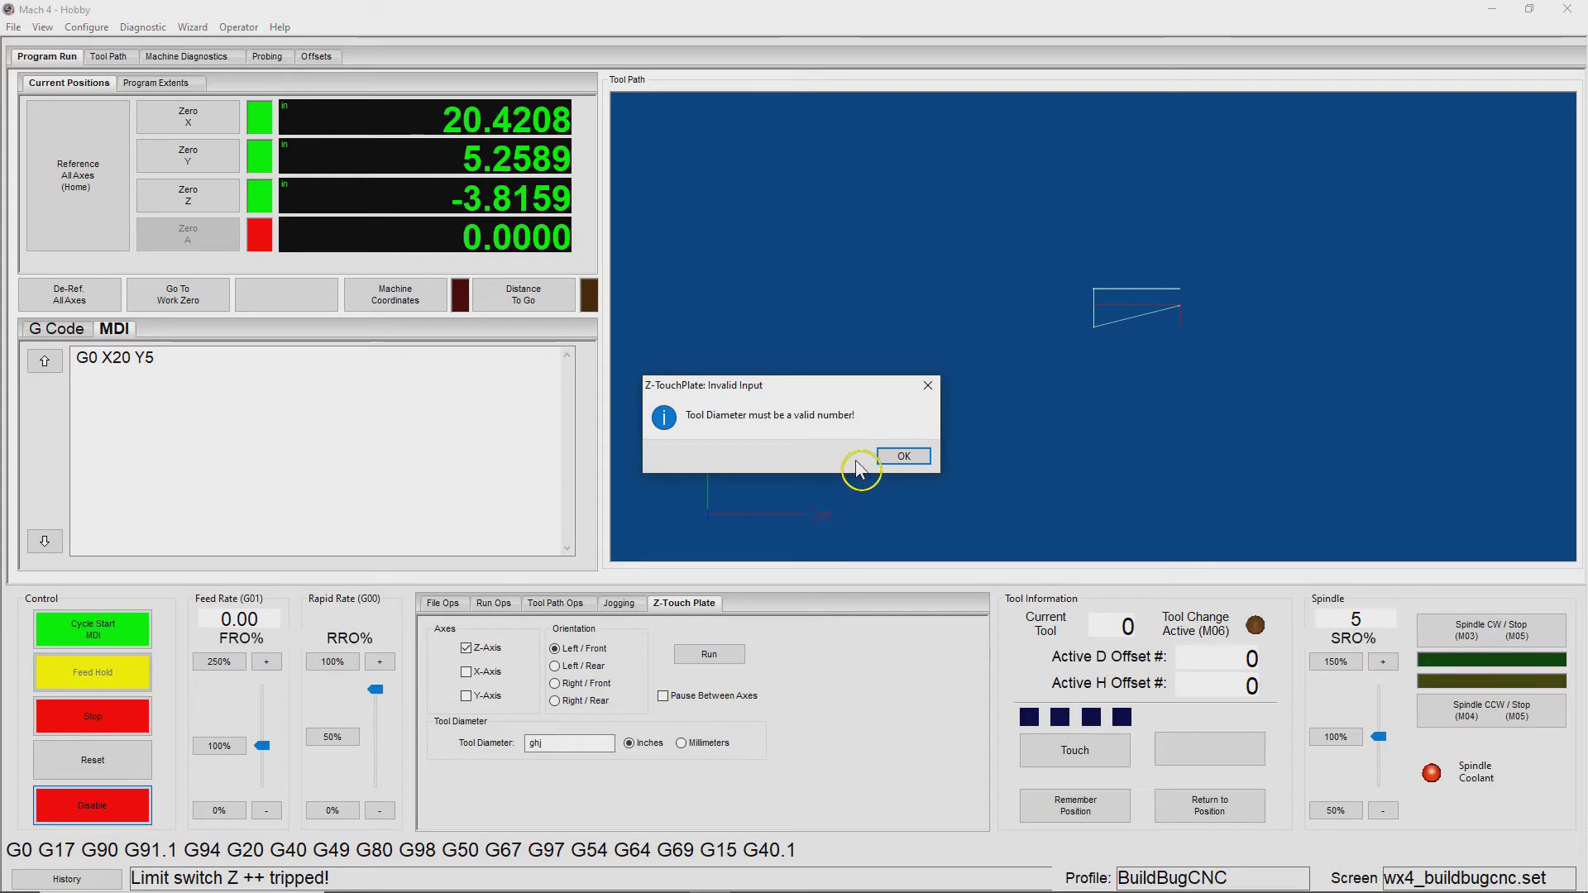
{"action": "left_click", "coordinate": [905, 457]}
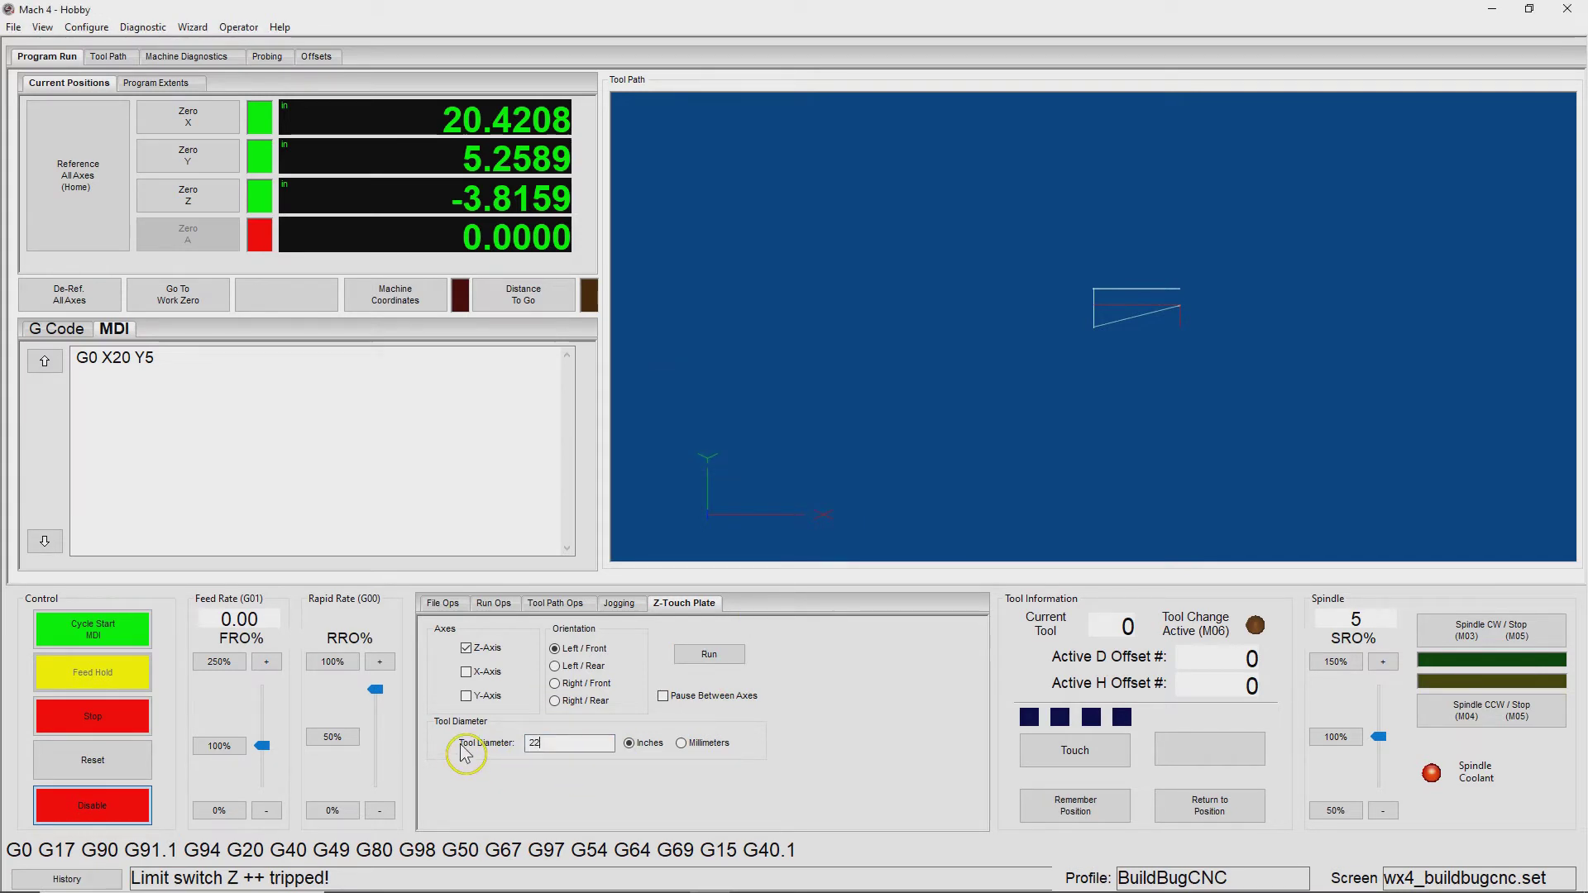
{"action": "left_click", "coordinate": [711, 661]}
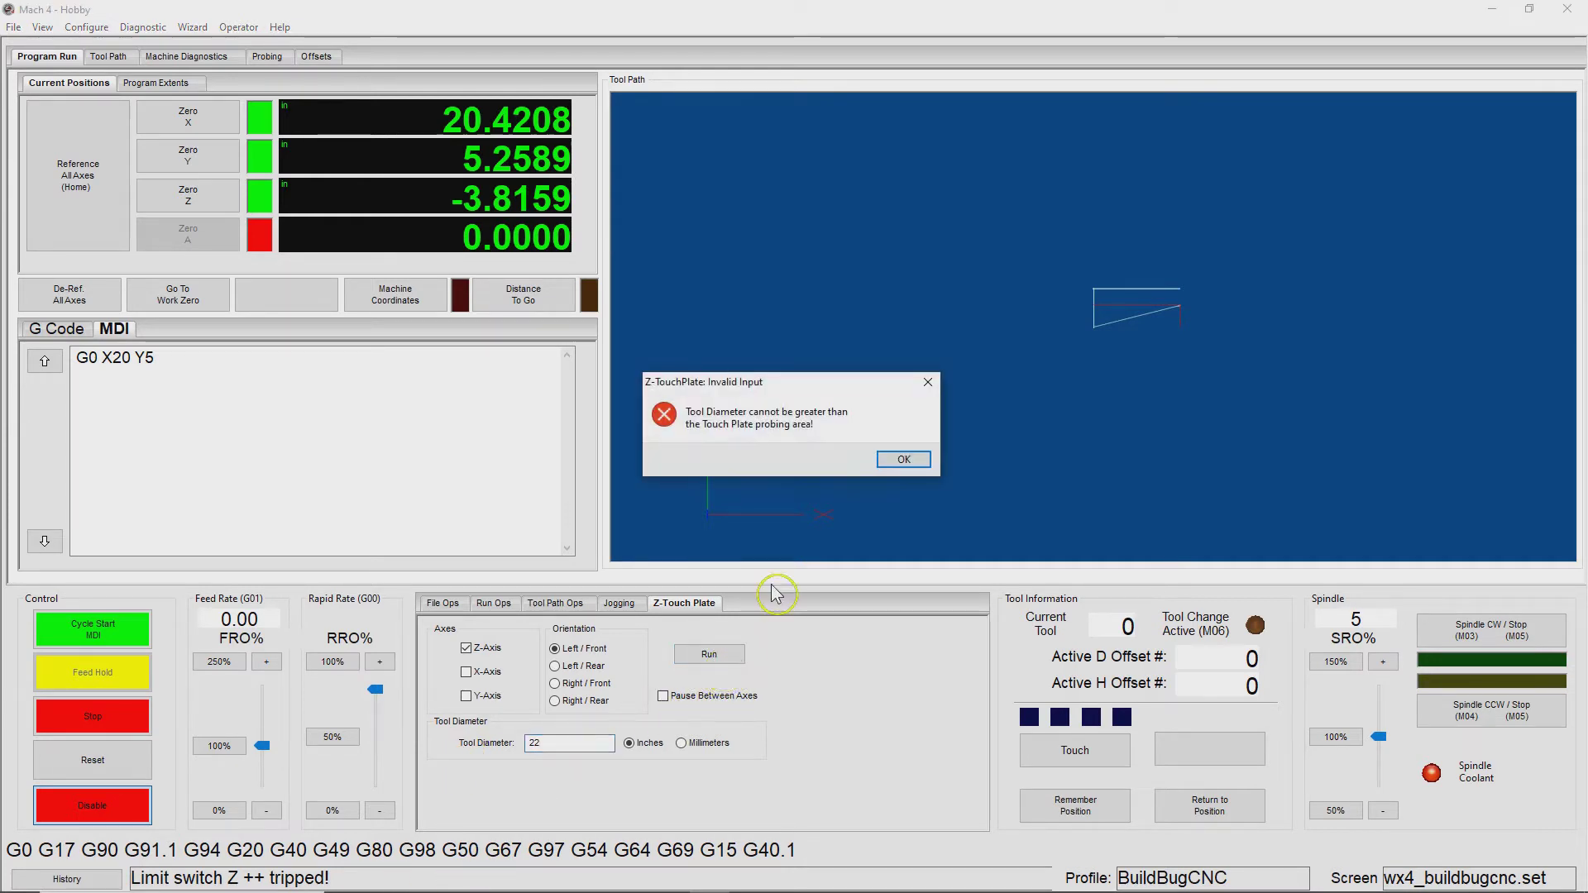
{"action": "left_click", "coordinate": [904, 460]}
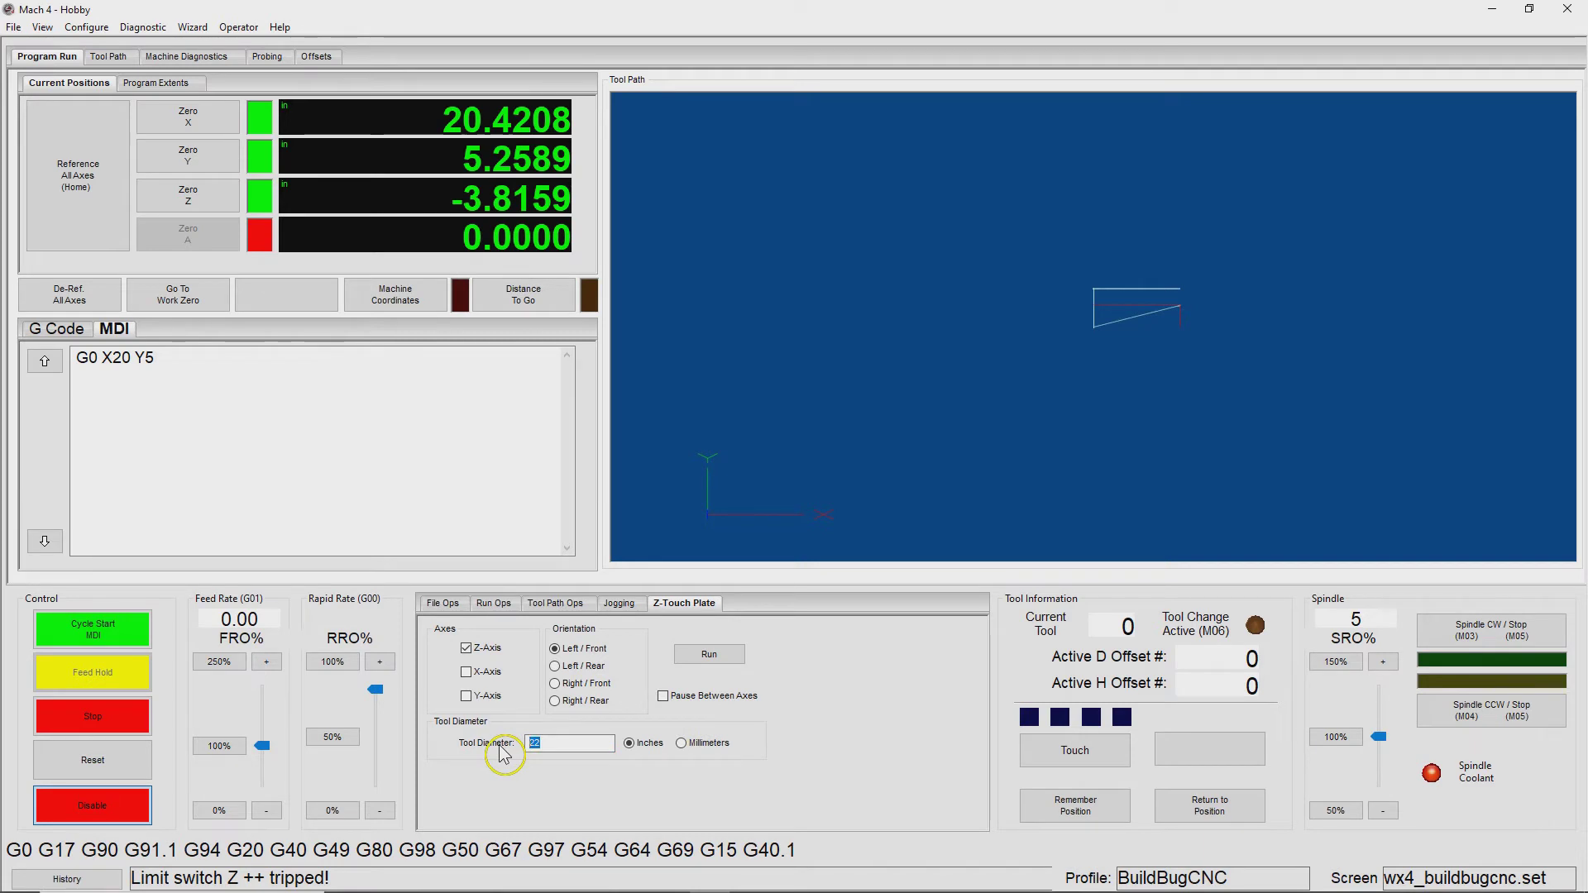
Step: Set tool diameter .5 with X, Y axes and Pause Between Axes; toggle Machine Coordinates
{"action": "left_click", "coordinate": [571, 745]}
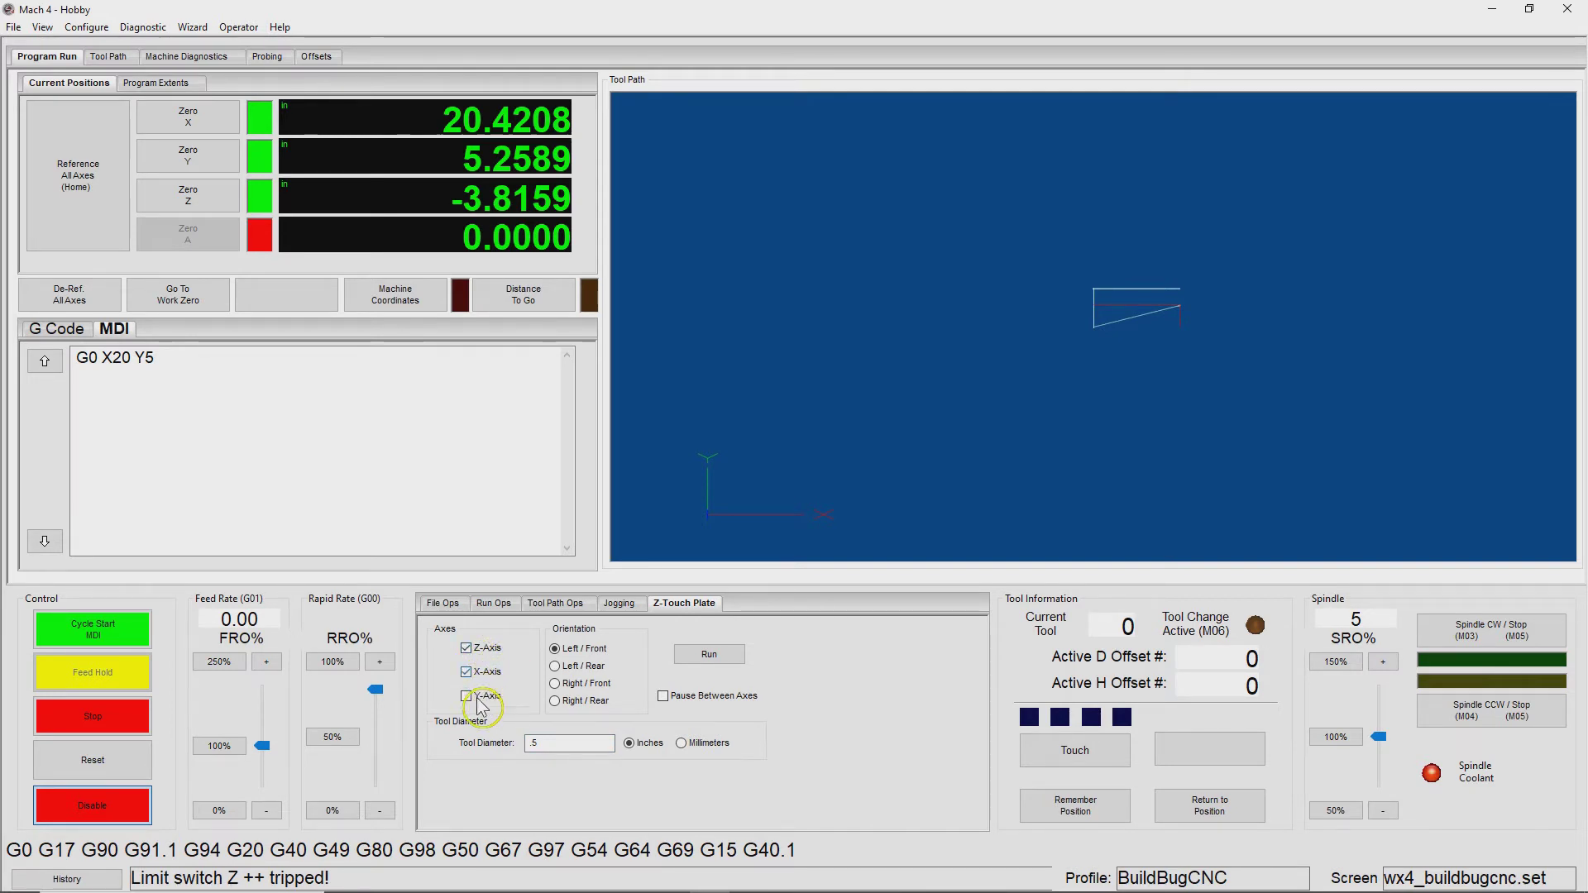
{"action": "left_click", "coordinate": [469, 672]}
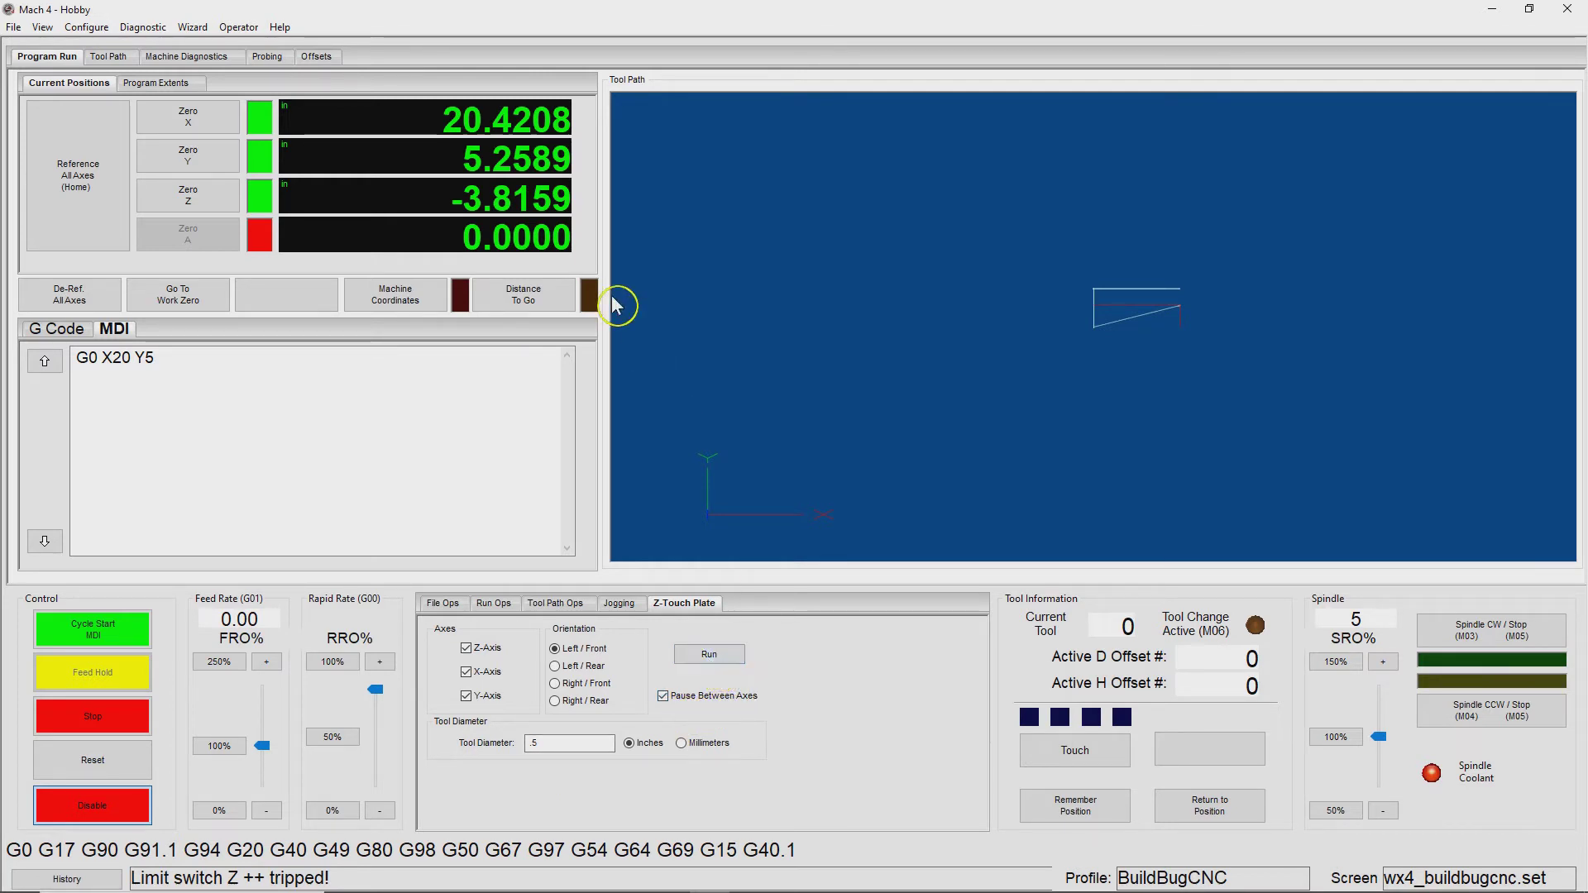
{"action": "left_click", "coordinate": [433, 307]}
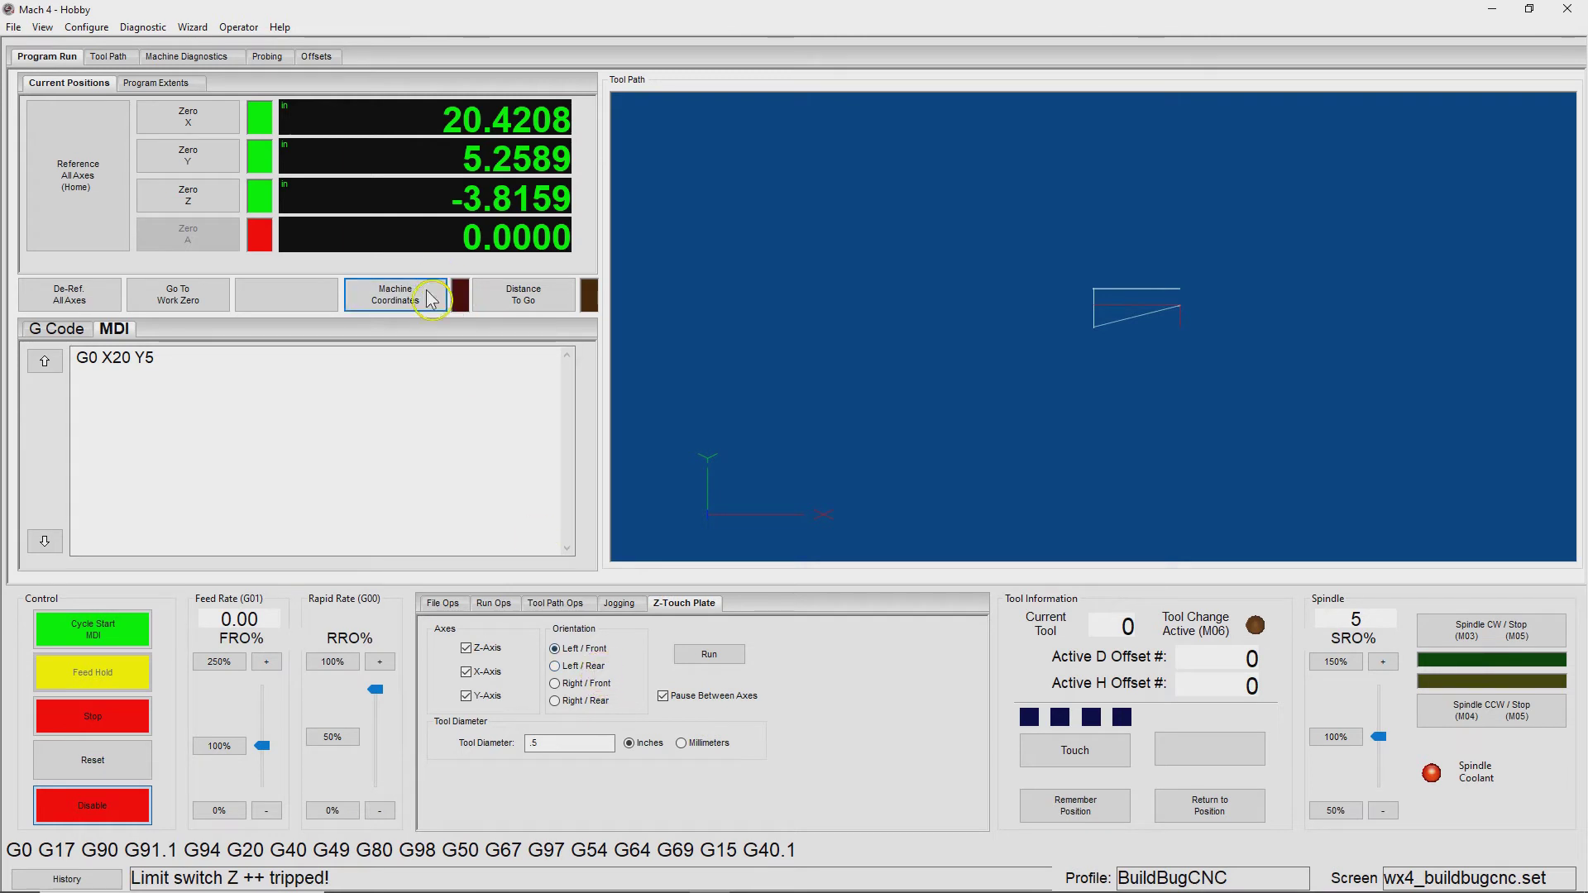
Step: Run the Z, X and Y zeroing sequence, confirming each Align Tool Flutes prompt
{"action": "left_click", "coordinate": [725, 661]}
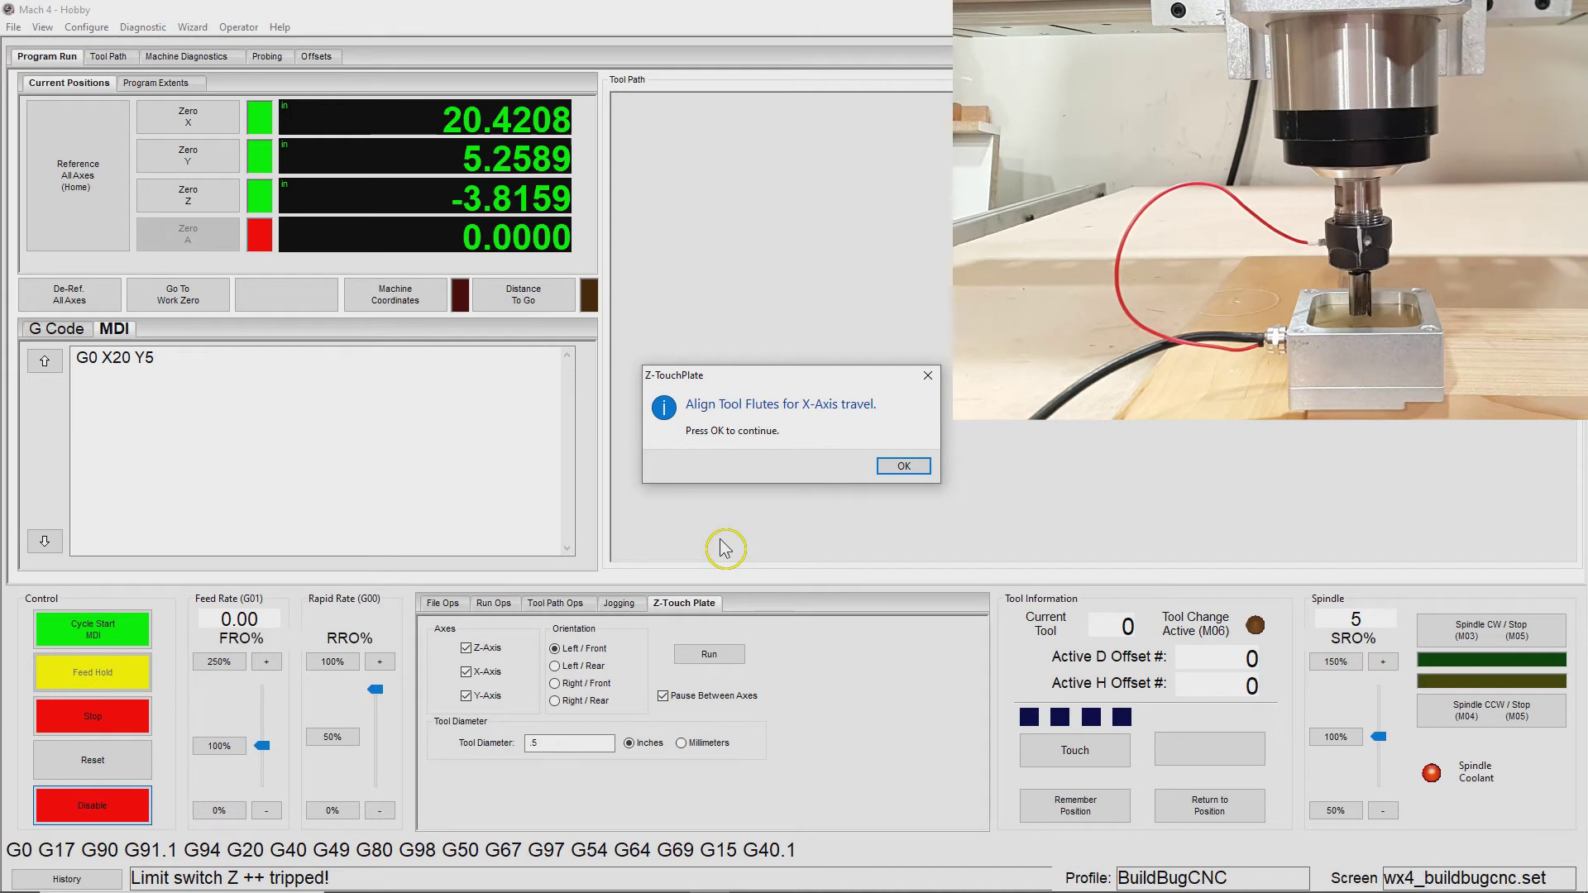
{"action": "left_click", "coordinate": [904, 466]}
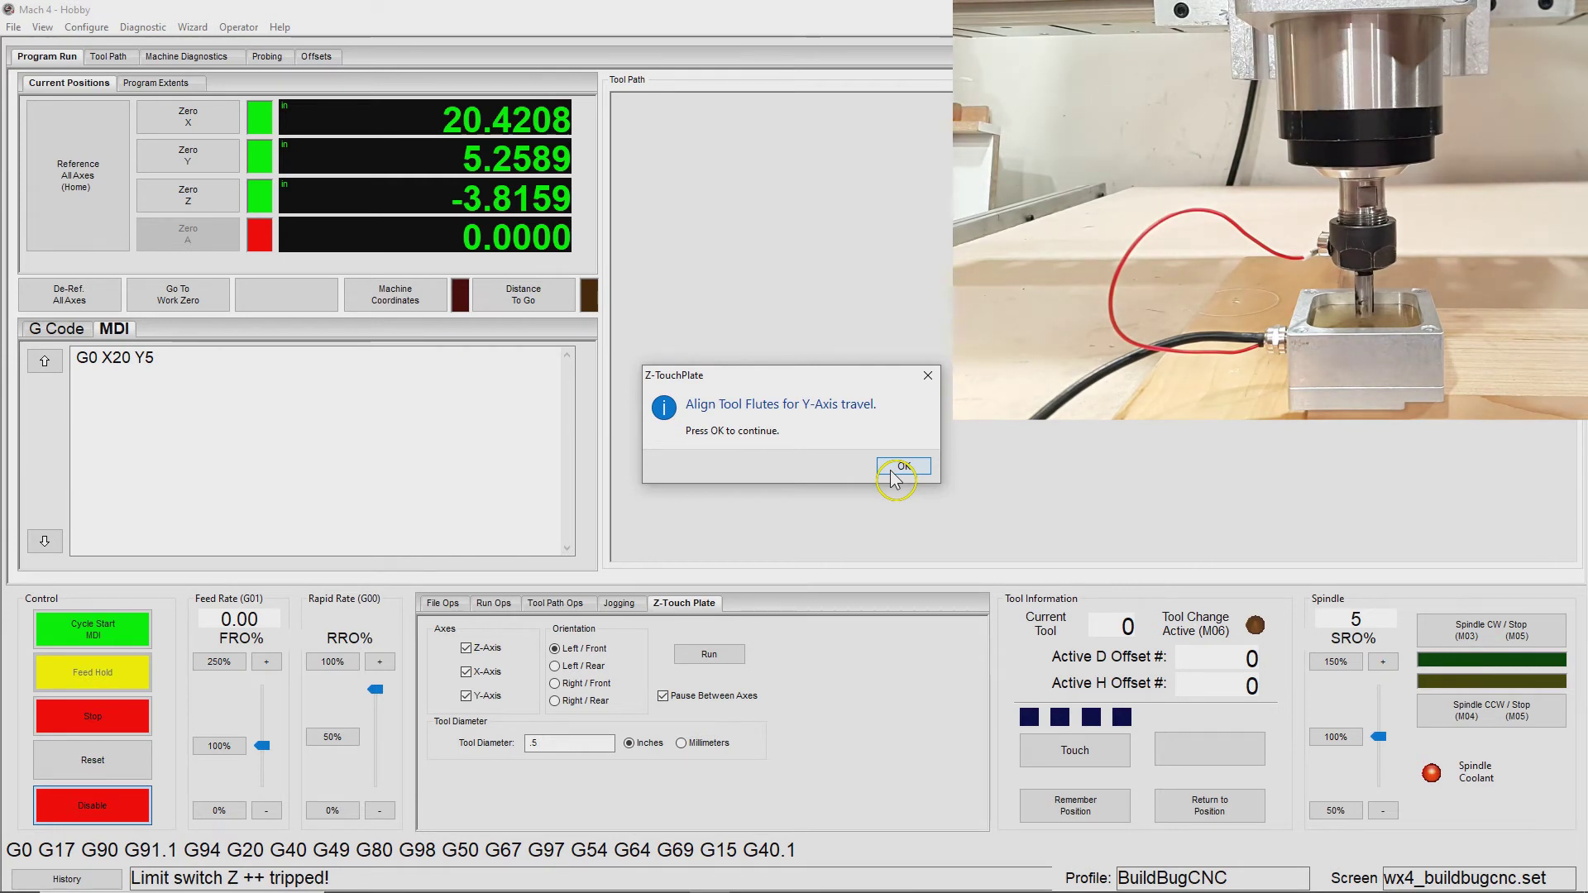
{"action": "left_click", "coordinate": [905, 468]}
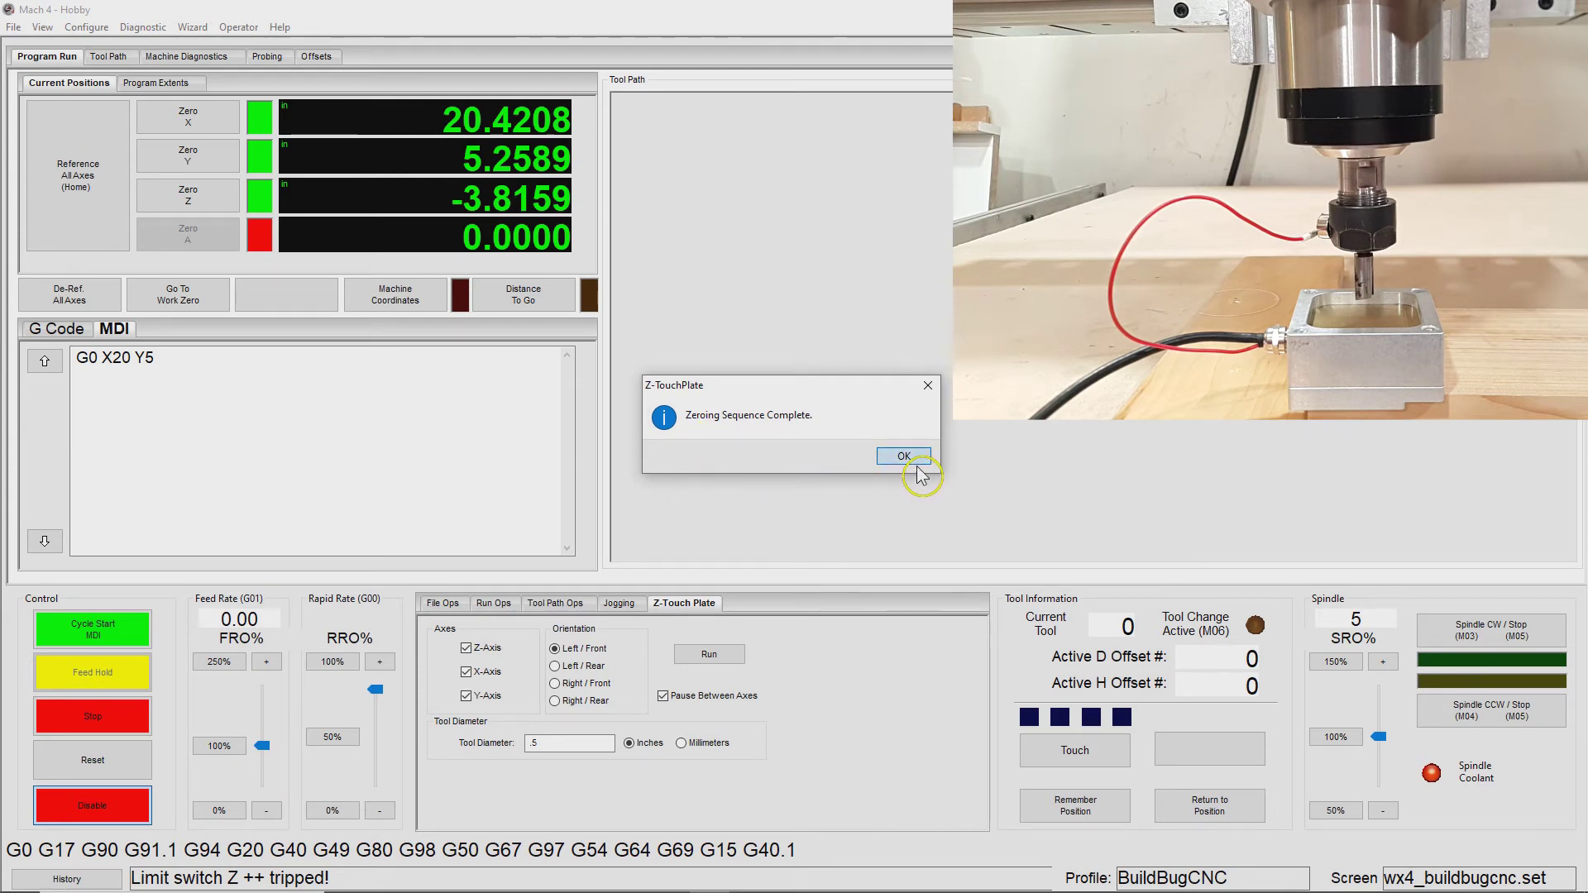
Step: Acknowledge the Zeroing Sequence Complete message and select X20 Y5 in the MDI box
{"action": "left_click", "coordinate": [904, 457]}
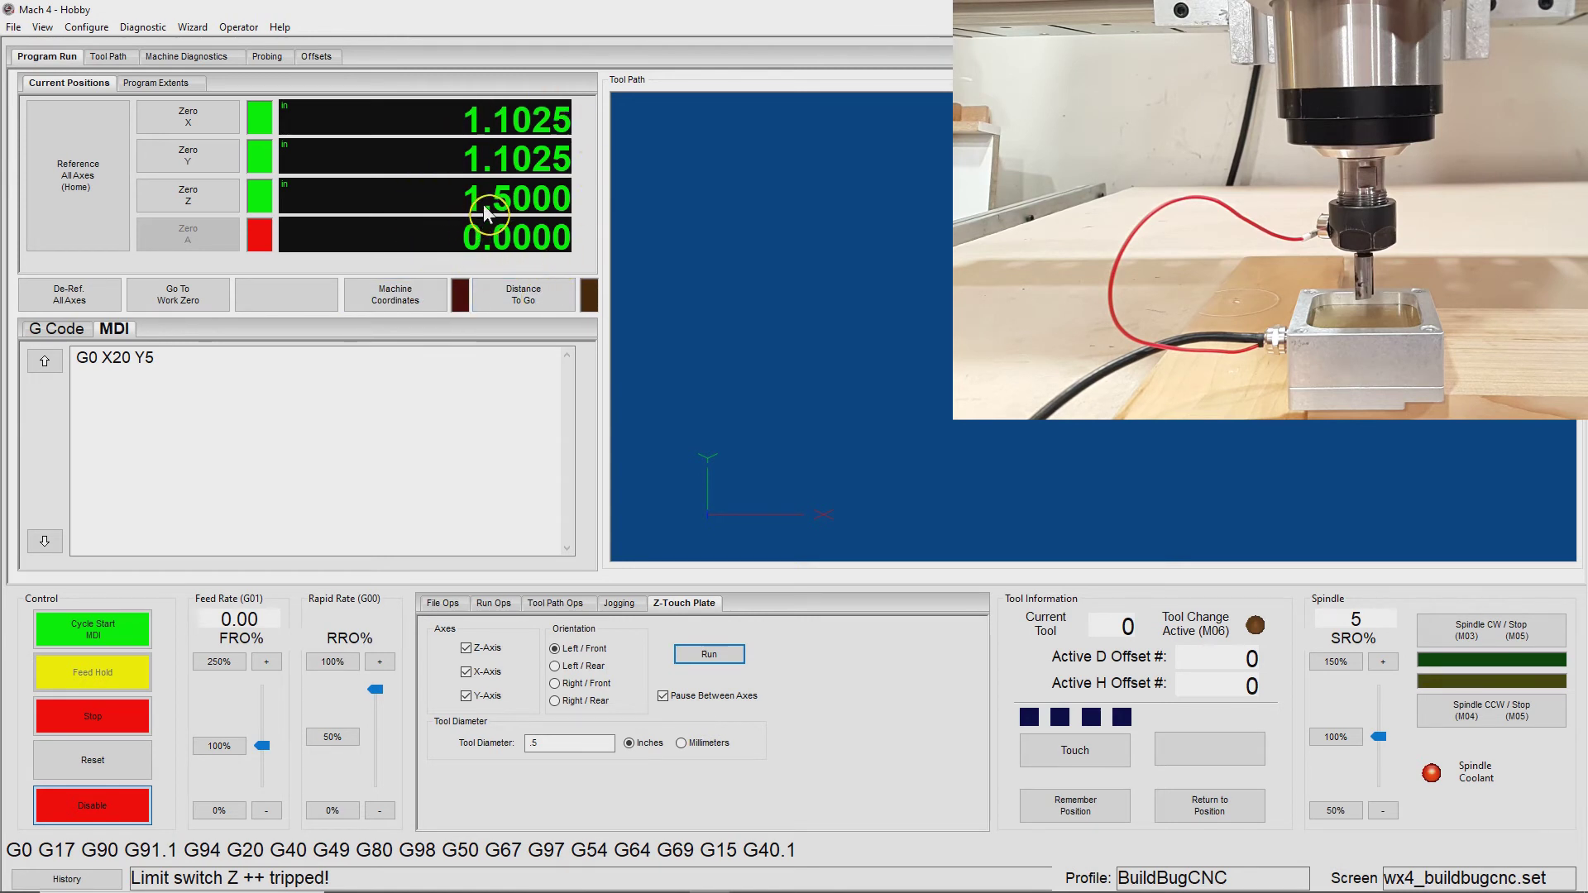
{"action": "left_click", "coordinate": [368, 426]}
{"action": "left_click_drag", "start_coordinate": [194, 379], "coordinate": [117, 364]}
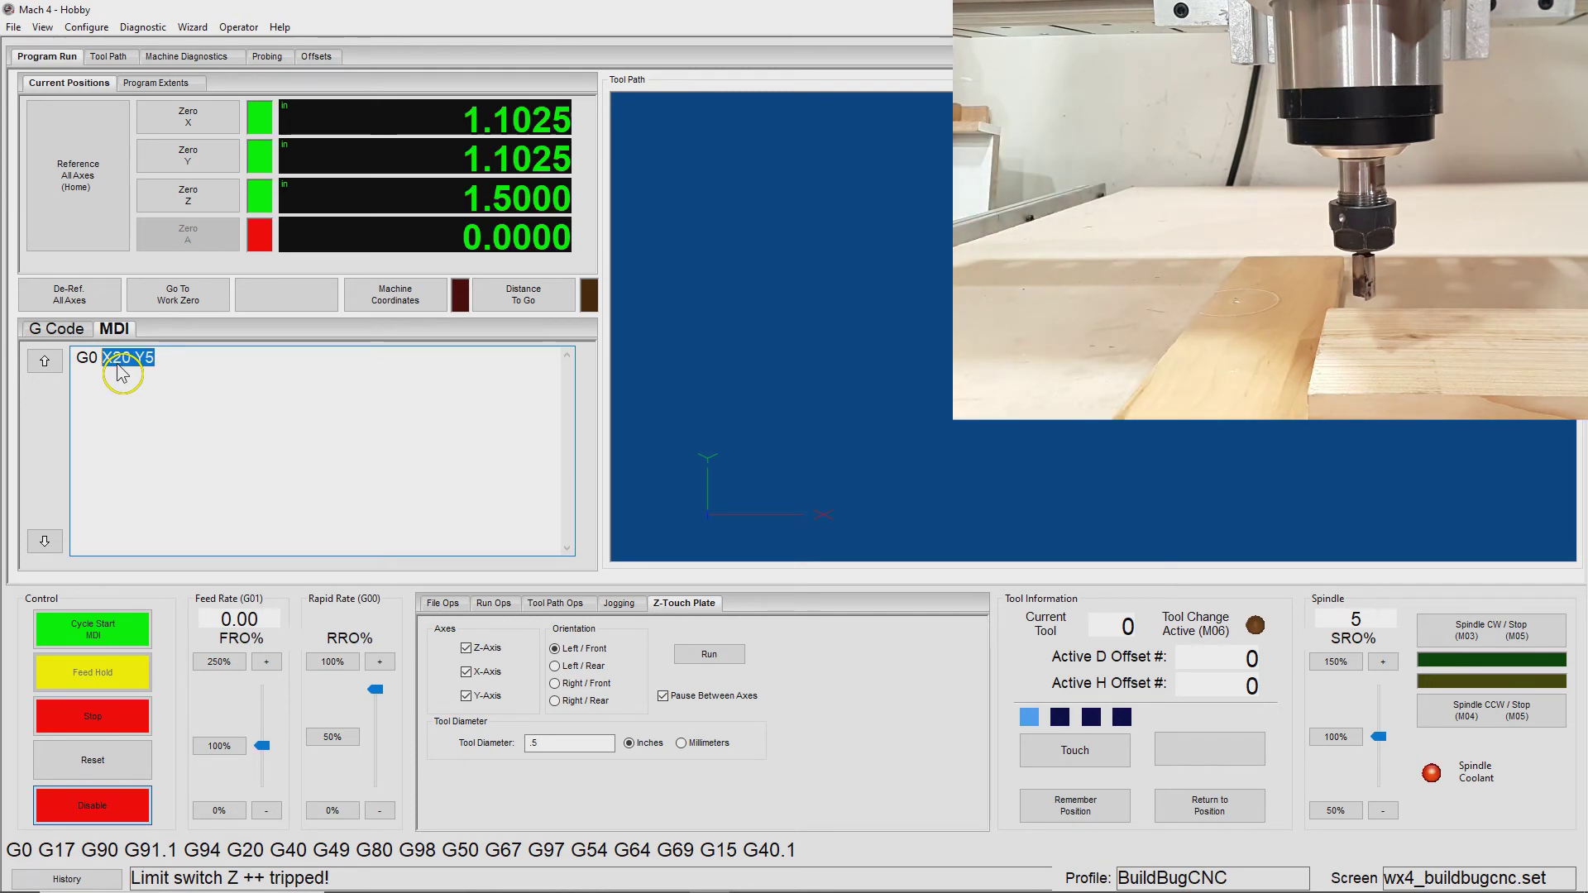
Step: Replace the MDI text with G0 X0 Y0 Z0 and cycle-start the move
{"action": "left_click_drag", "start_coordinate": [118, 373], "coordinate": [174, 354]}
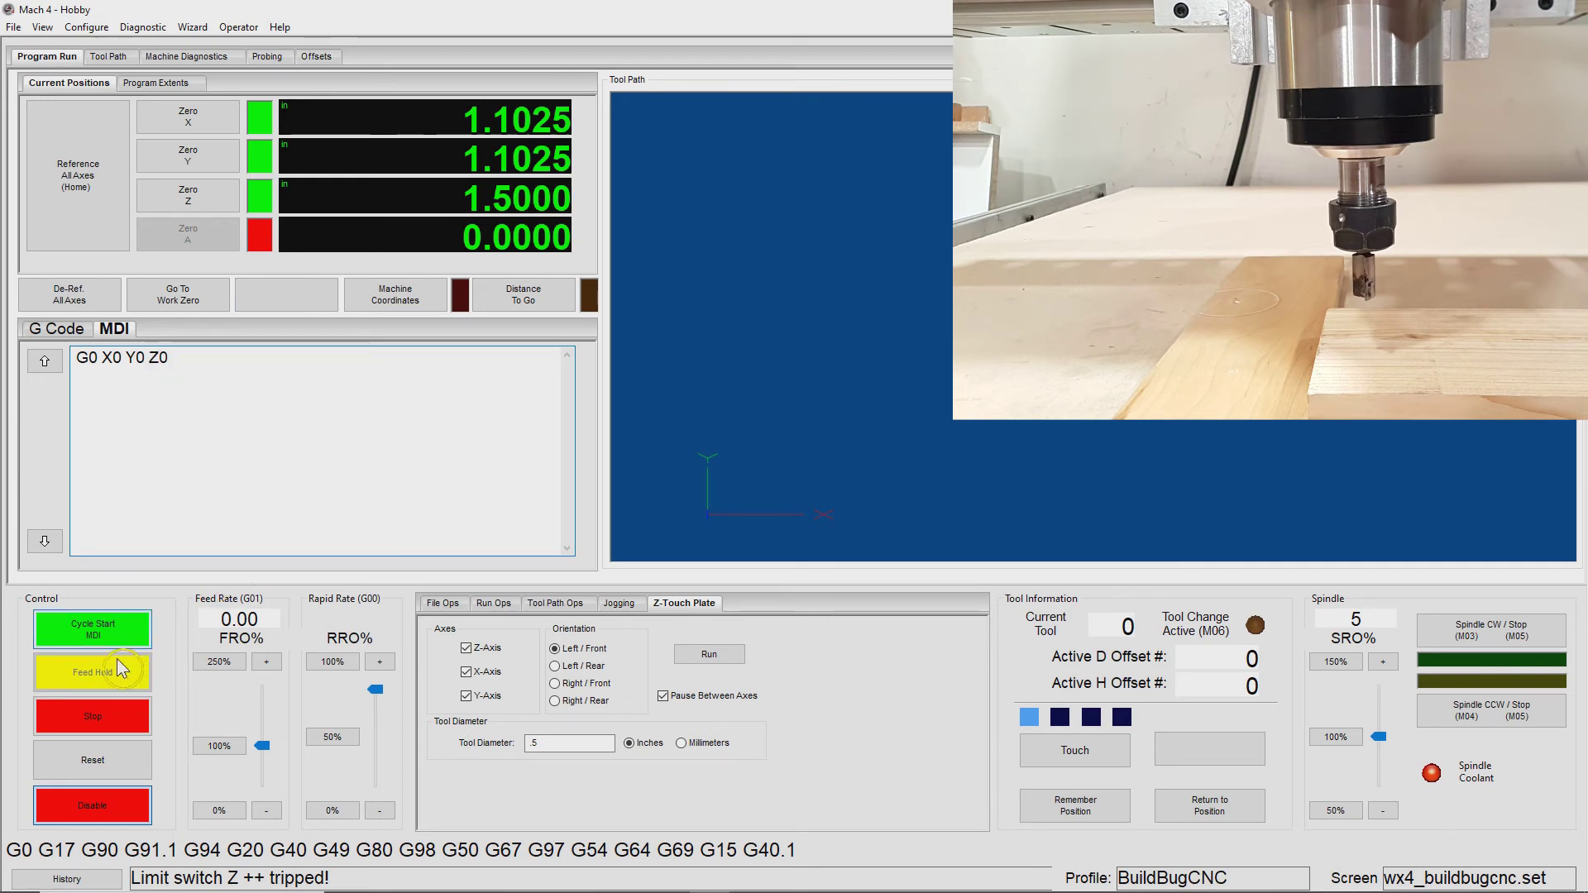
{"action": "left_click", "coordinate": [117, 642]}
{"action": "left_click", "coordinate": [116, 642]}
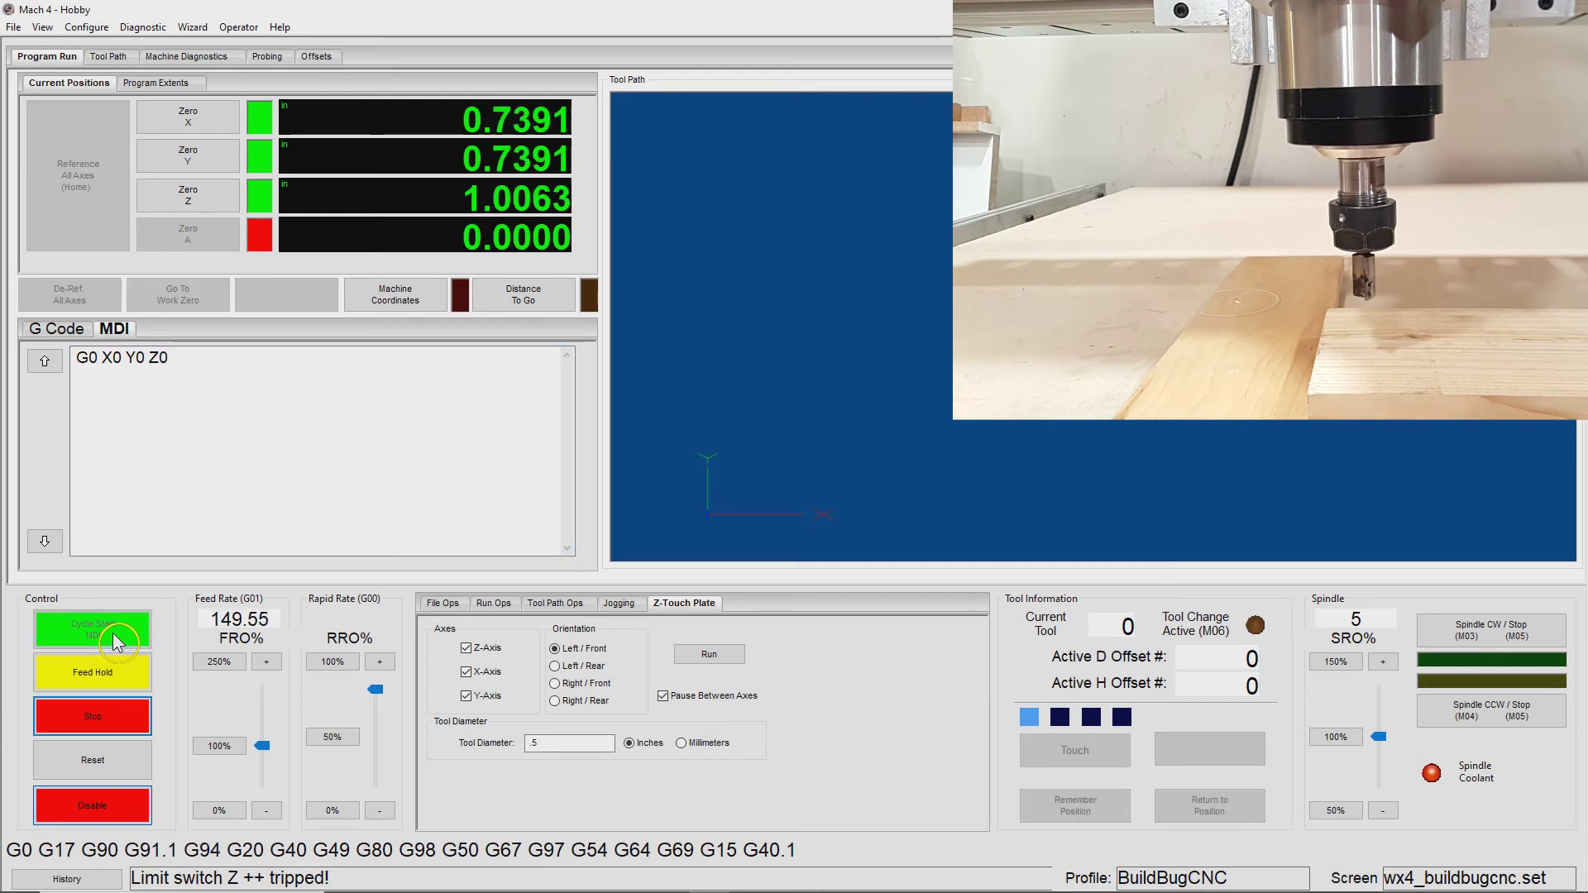